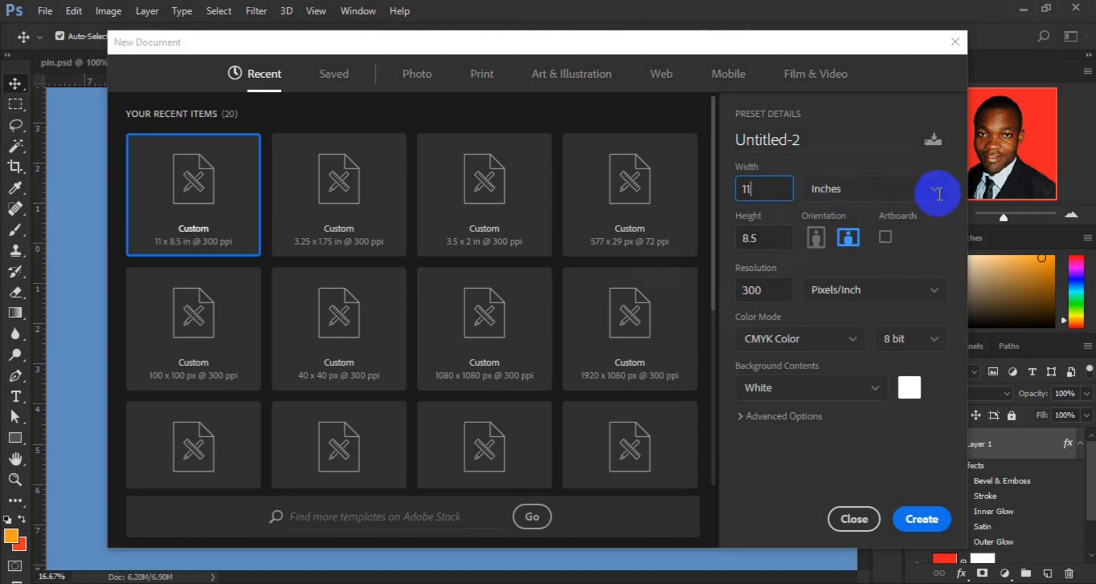
Switch the new document's units to pixels and set its width to 1920.
{"action": "key", "text": "ctrl+a"}
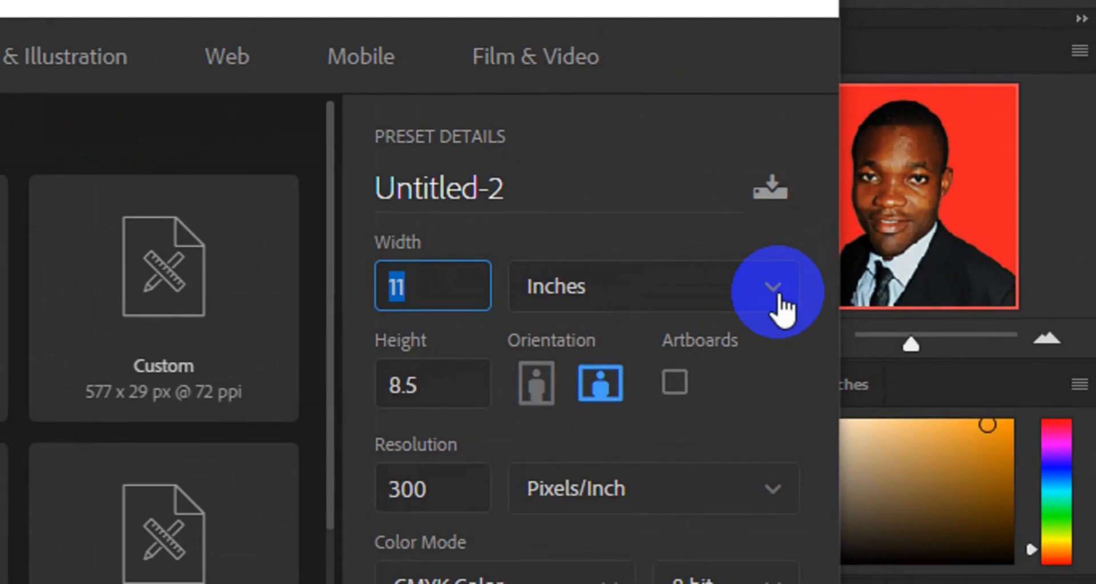
{"action": "left_click", "coordinate": [774, 296]}
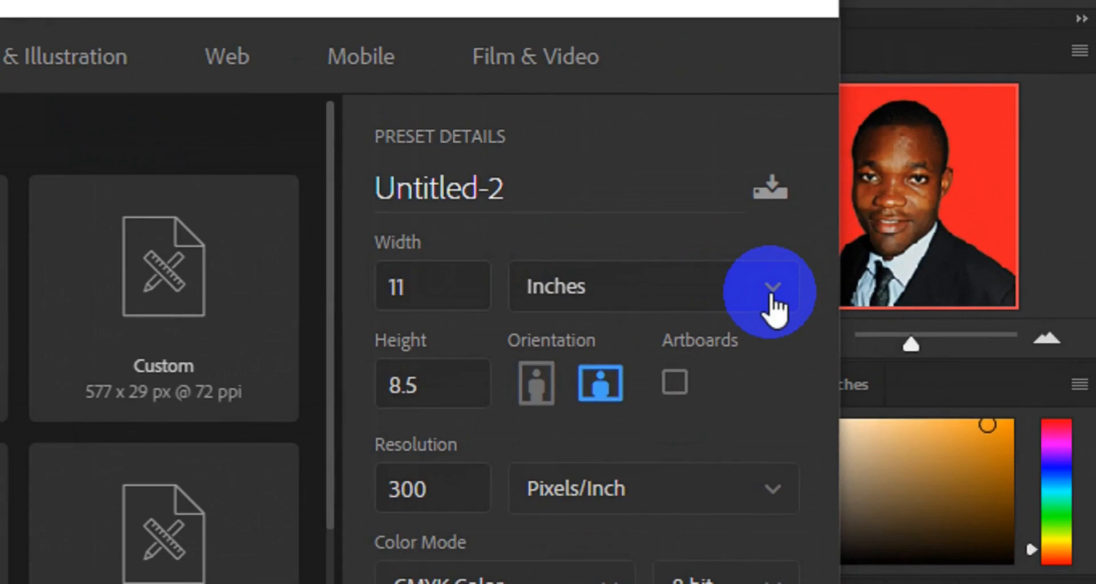
{"action": "left_click", "coordinate": [583, 339]}
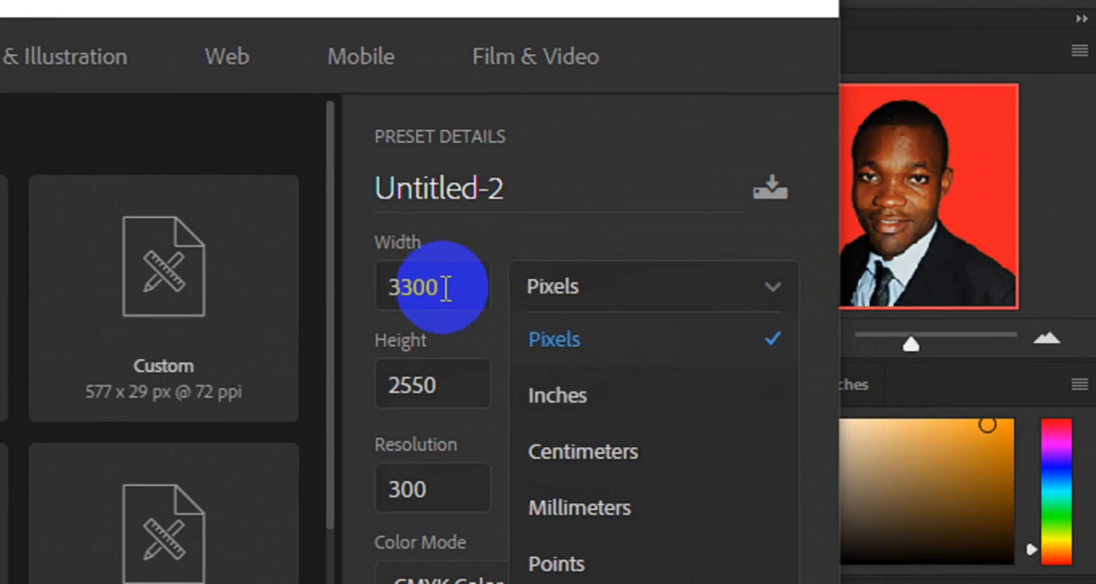
{"action": "left_click", "coordinate": [444, 287]}
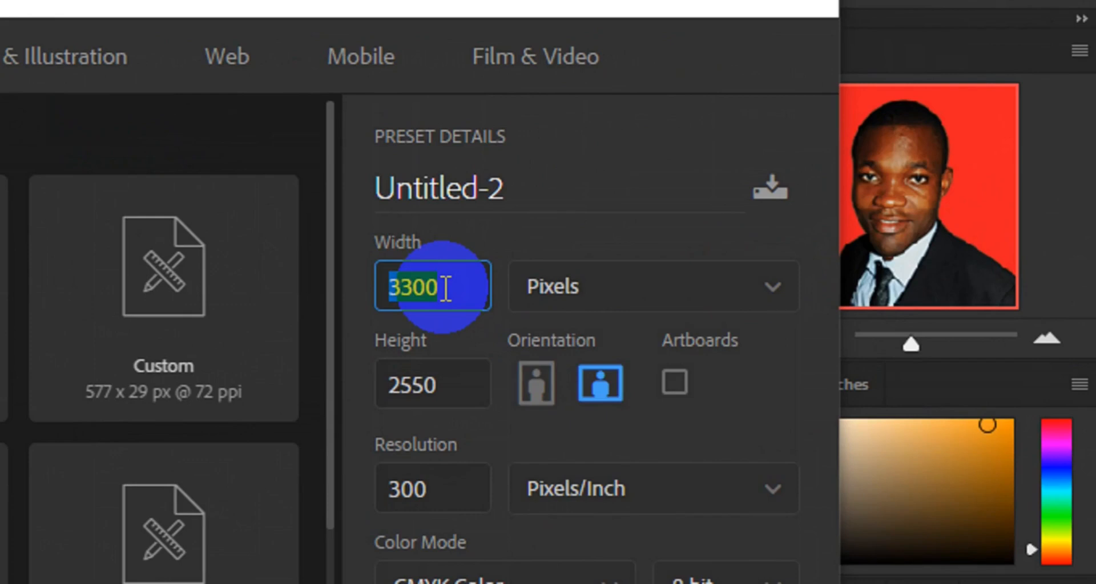
{"action": "type", "text": "1920"}
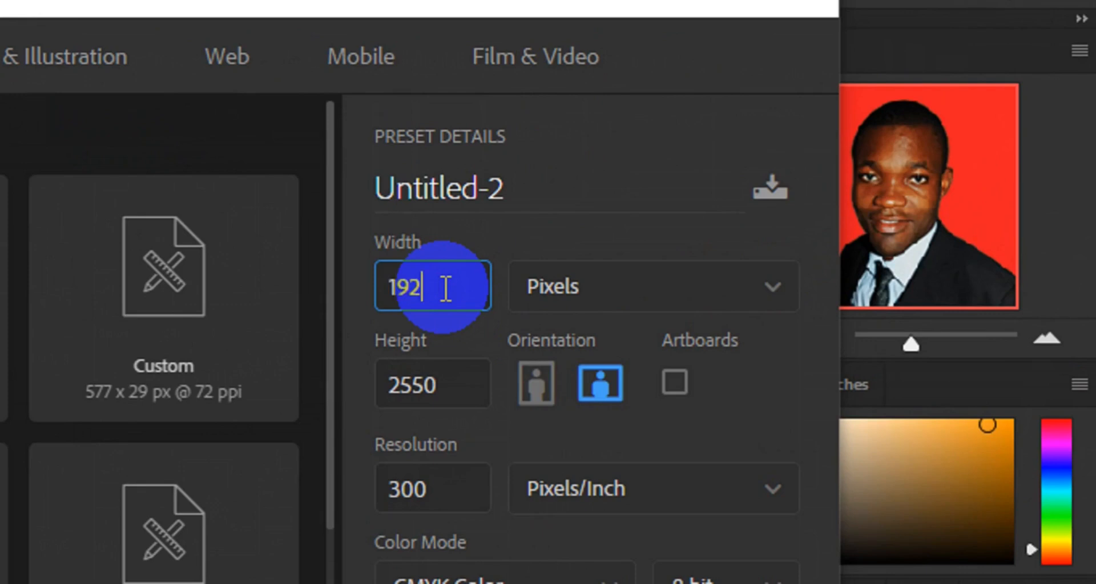
Set the height to 1080 pixels, choose landscape orientation, and create the document.
{"action": "left_click", "coordinate": [446, 388]}
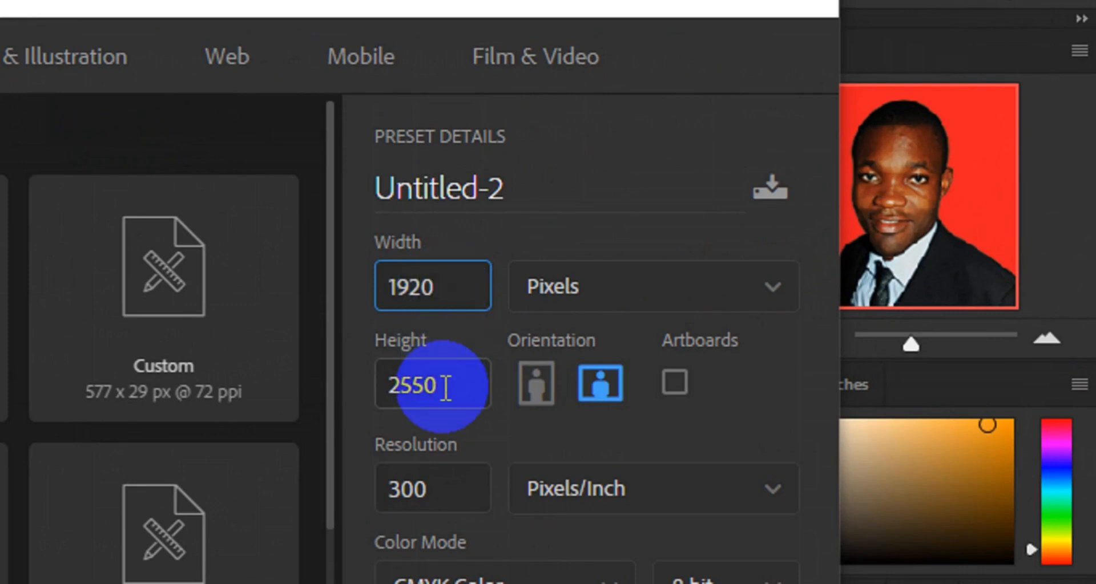
{"action": "double_click", "coordinate": [446, 388]}
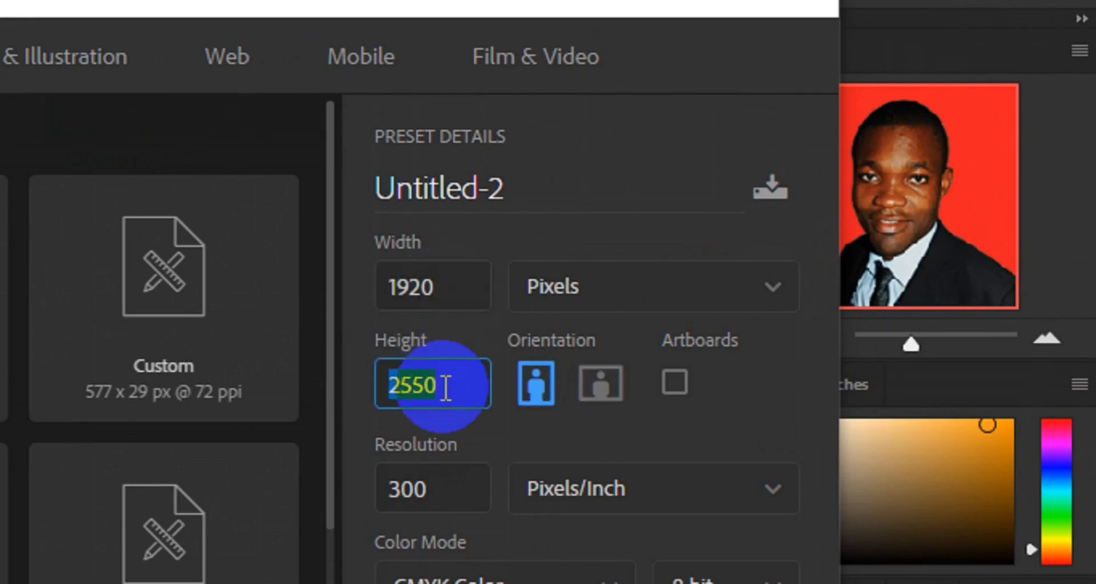
{"action": "type", "text": "1"}
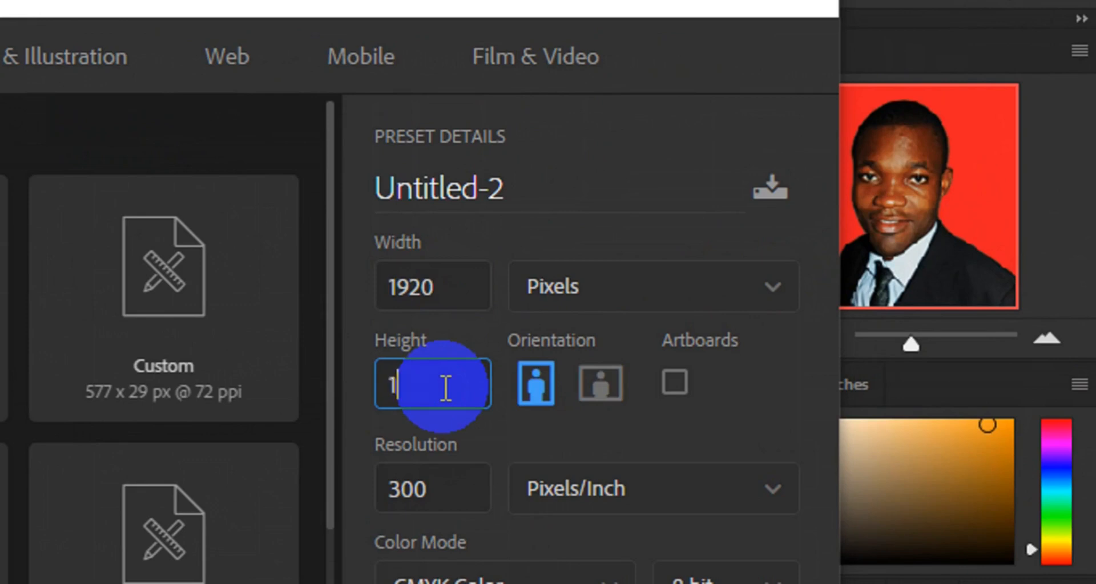
{"action": "type", "text": "080"}
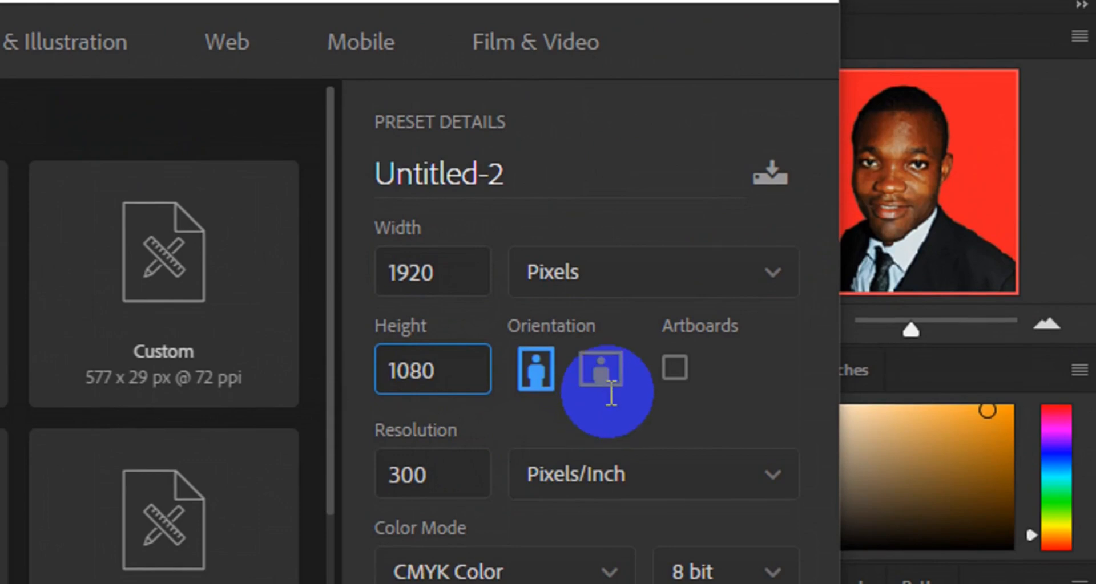
{"action": "left_click", "coordinate": [602, 376]}
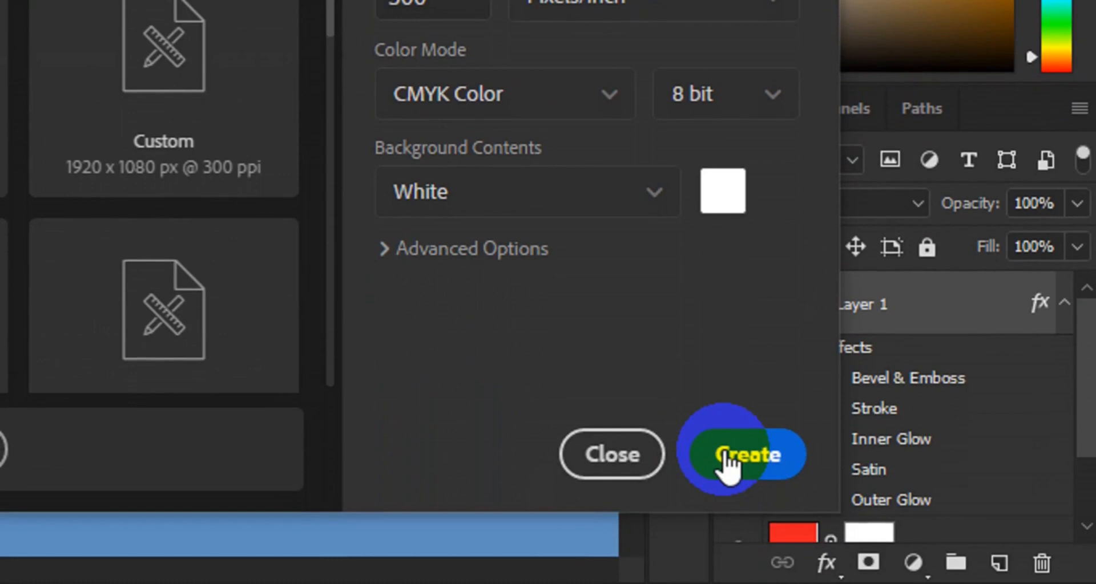
{"action": "left_click", "coordinate": [723, 450]}
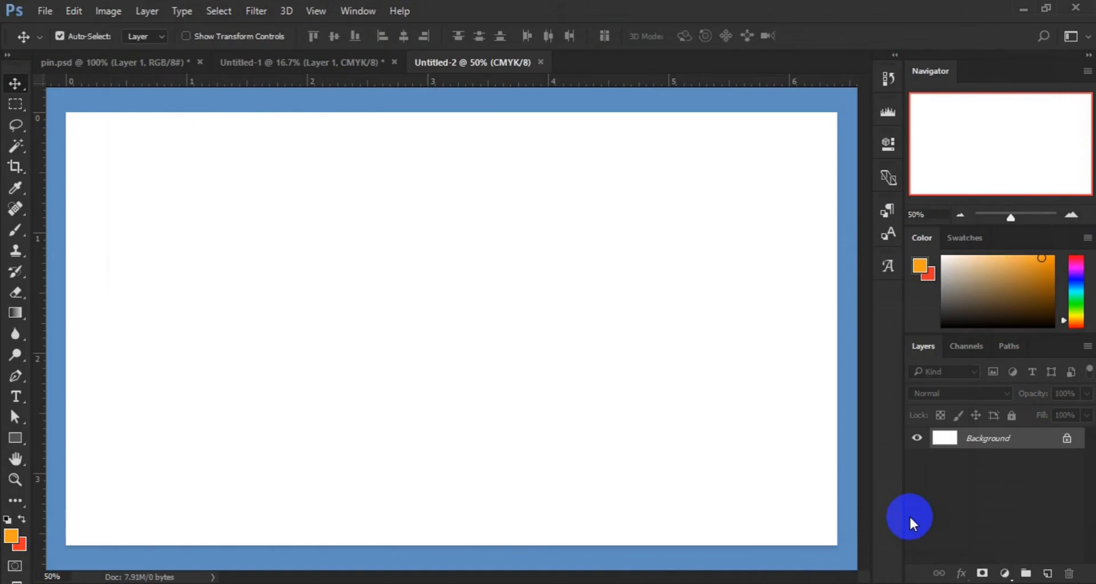
In the Untitled-1 document, delete the layer mask from the red Color Fill 1 layer.
{"action": "key", "text": "ctrl+minus"}
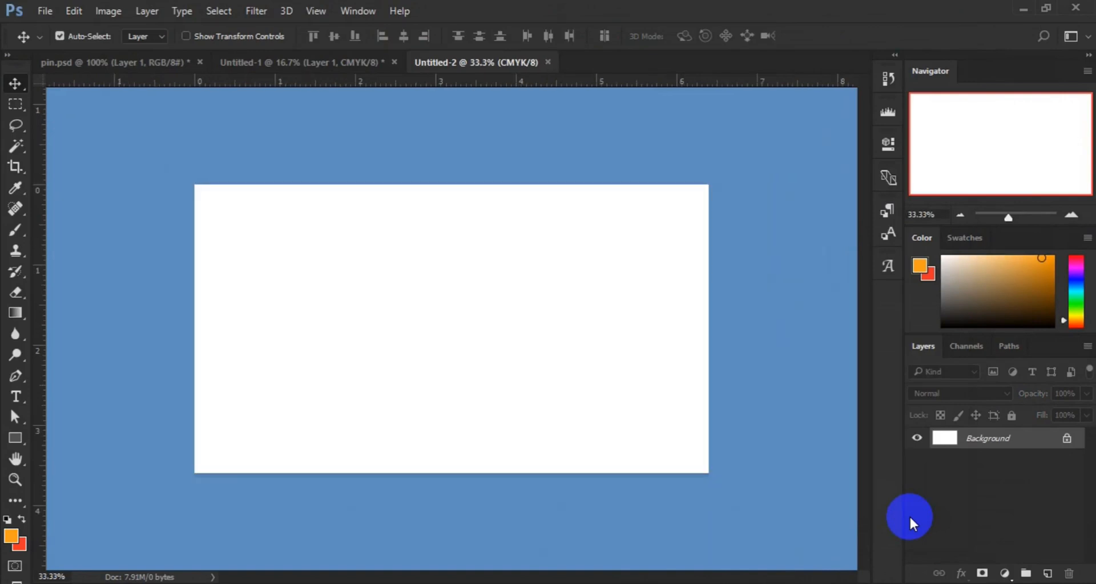
{"action": "left_click", "coordinate": [301, 68]}
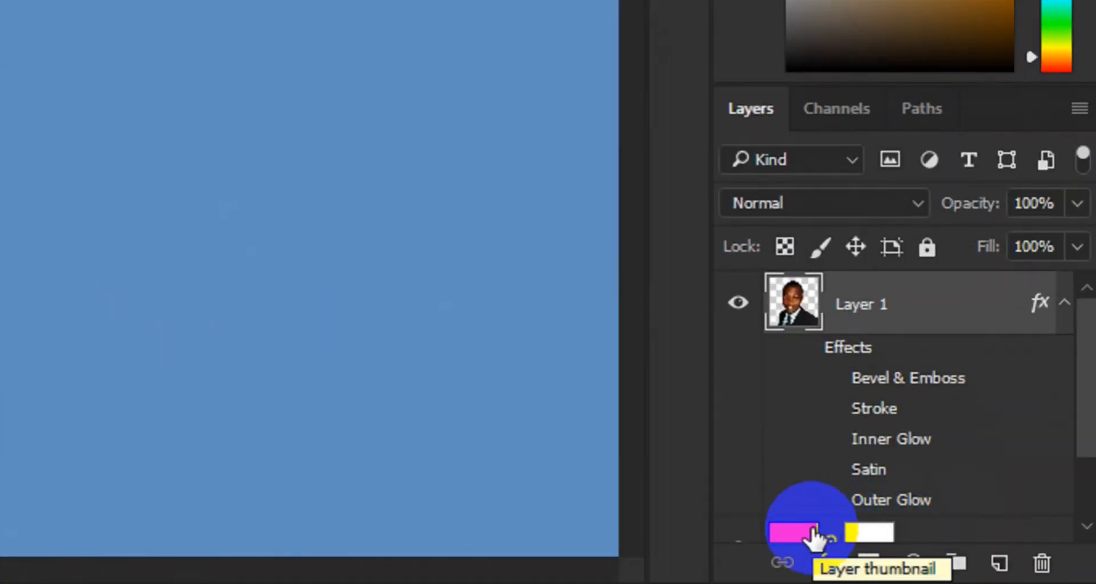
{"action": "left_click_drag", "start_coordinate": [815, 536], "coordinate": [797, 534]}
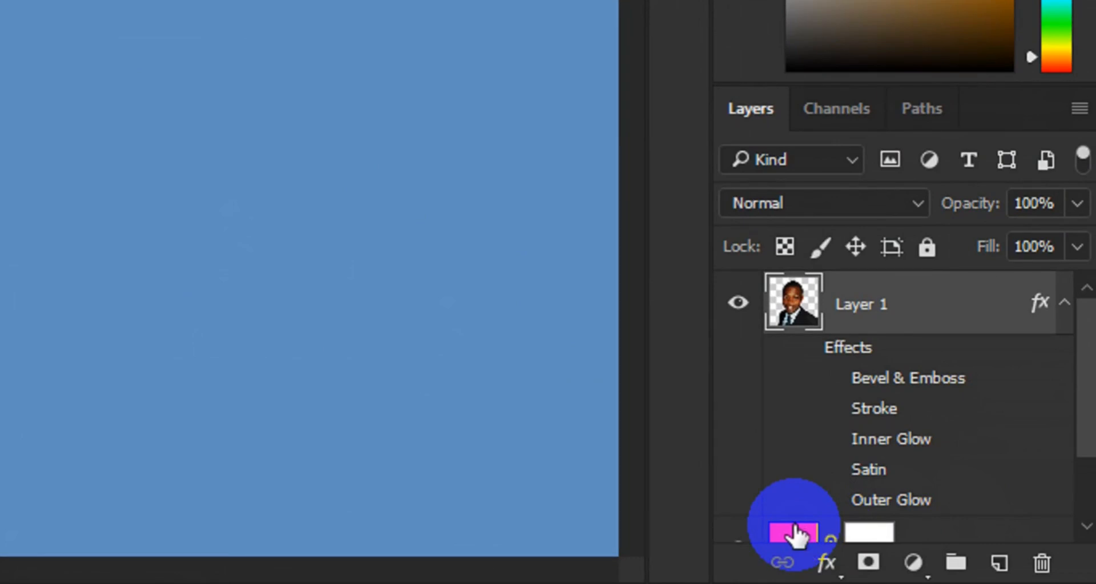
{"action": "left_click", "coordinate": [796, 536]}
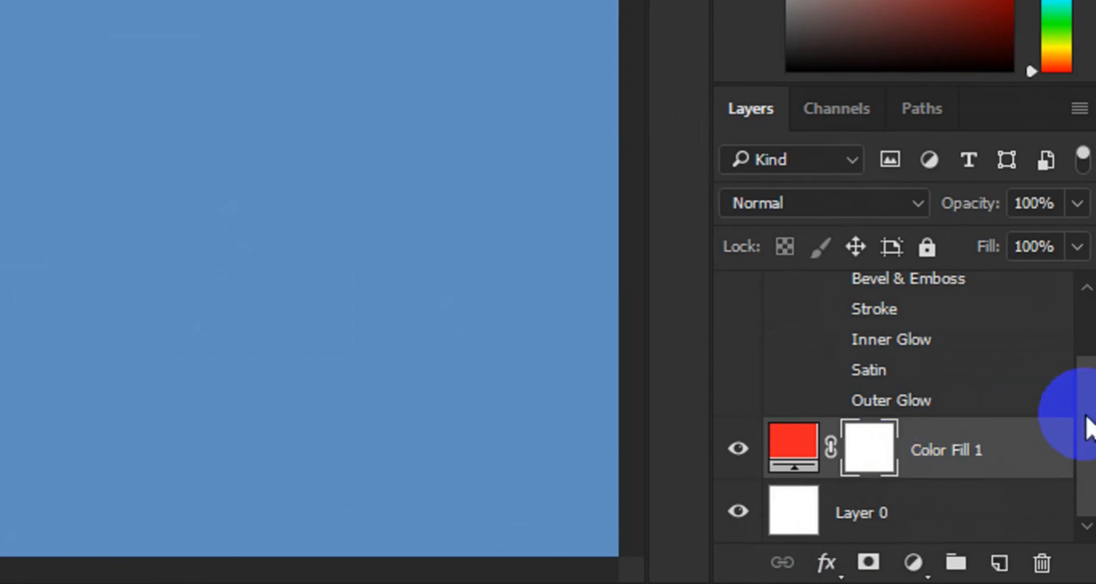
{"action": "left_click_drag", "start_coordinate": [1089, 425], "coordinate": [1079, 448]}
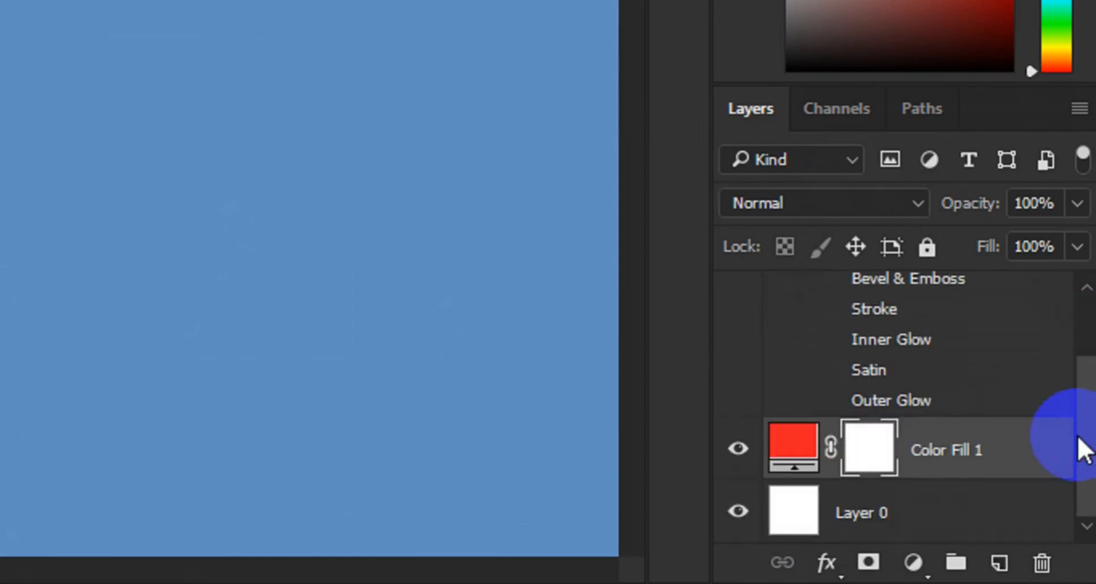
{"action": "right_click", "coordinate": [898, 455]}
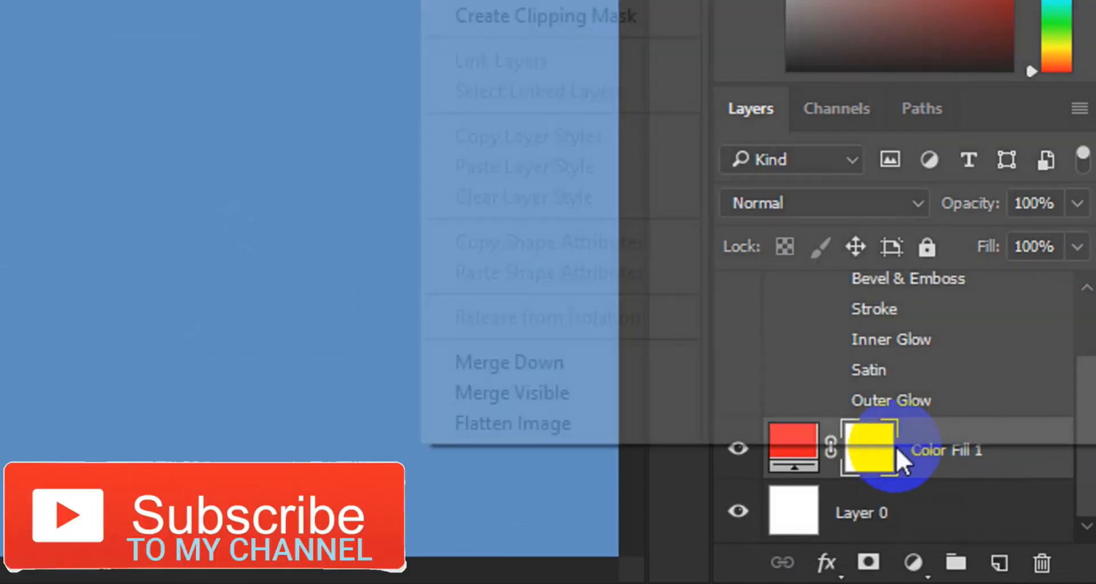
{"action": "left_click", "coordinate": [869, 456]}
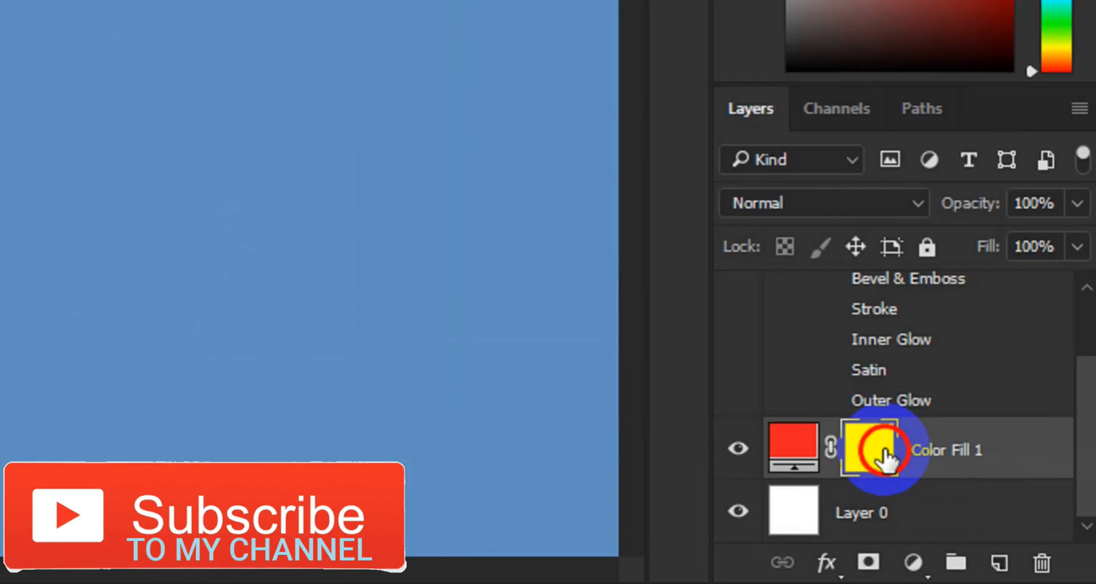
{"action": "right_click", "coordinate": [869, 456]}
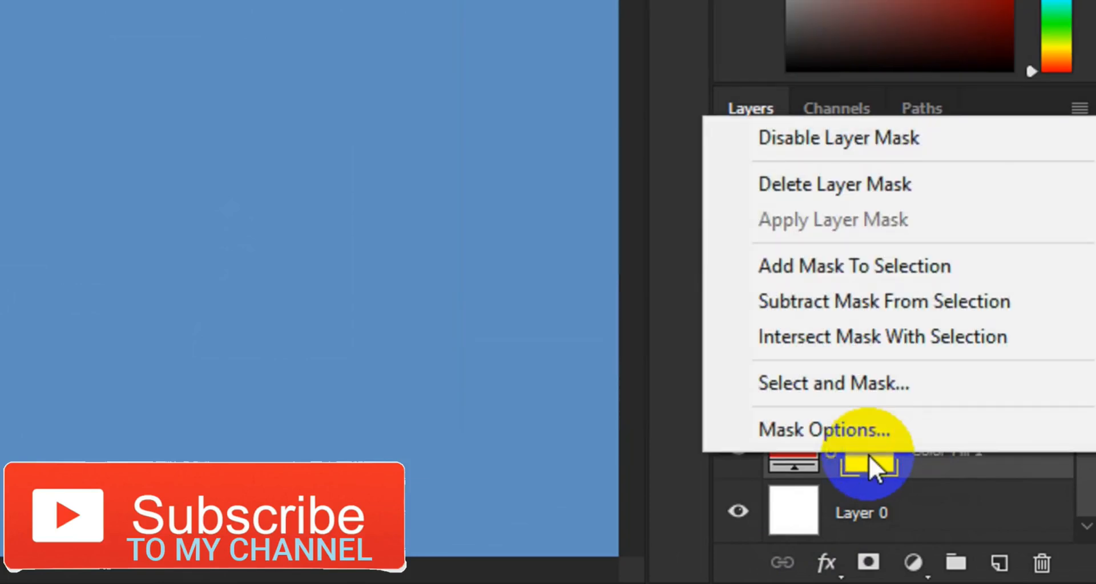
{"action": "left_click", "coordinate": [811, 174]}
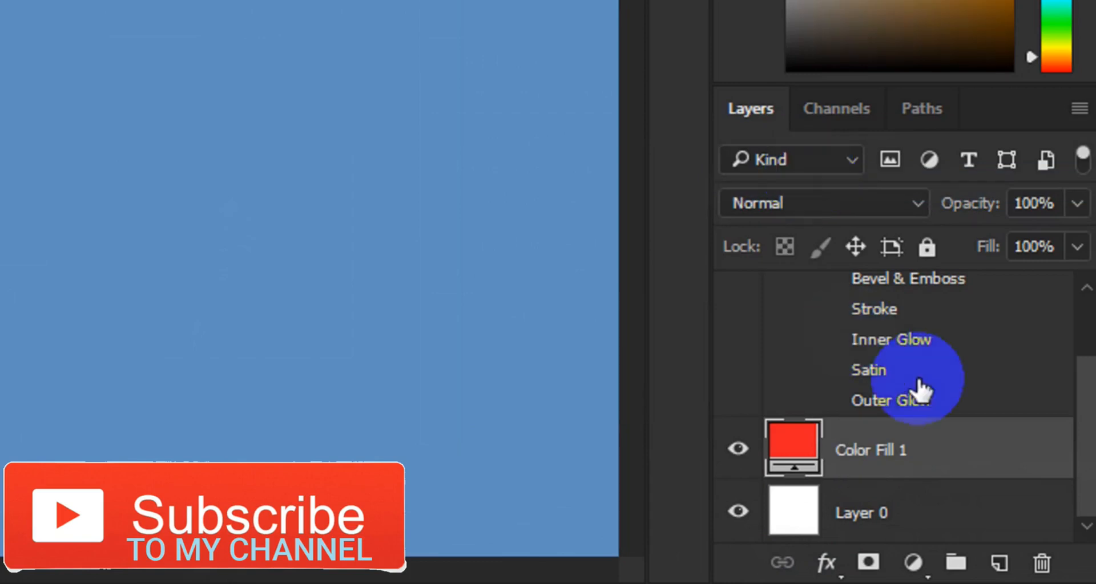
Merge the portrait's Layer 1 with the red Color Fill 1 layer, leaving Layer 0 separate.
{"action": "left_click", "coordinate": [1087, 303]}
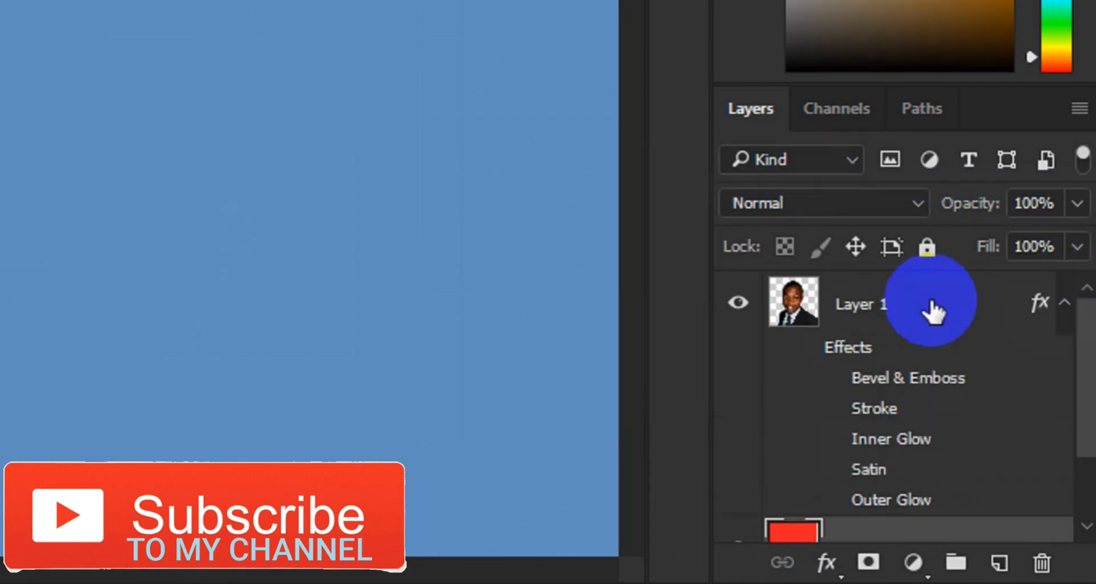
{"action": "left_click", "coordinate": [907, 311]}
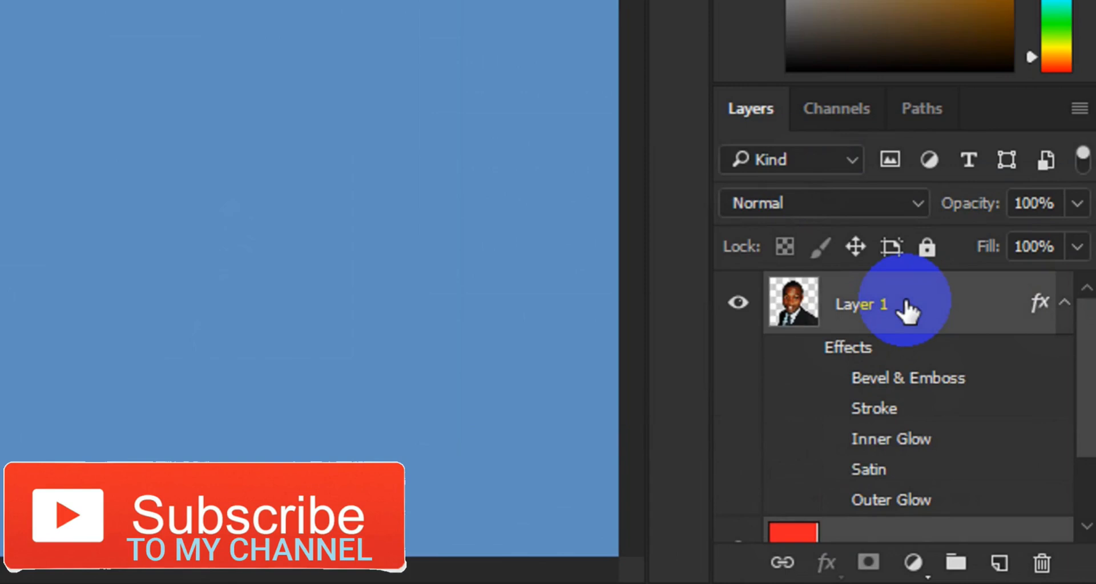
{"action": "right_click", "coordinate": [906, 310]}
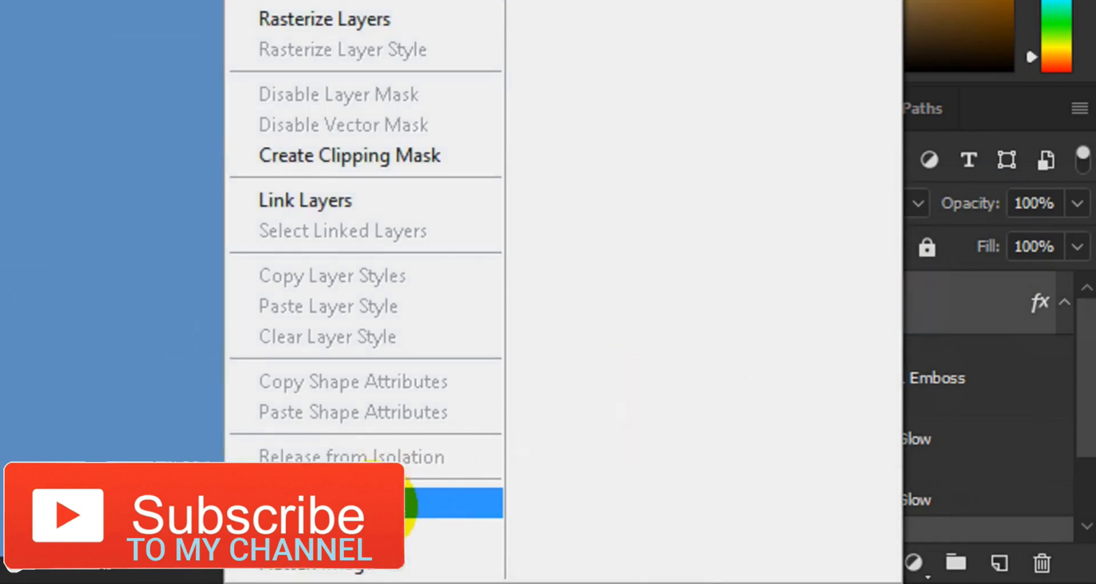
{"action": "left_click", "coordinate": [394, 505]}
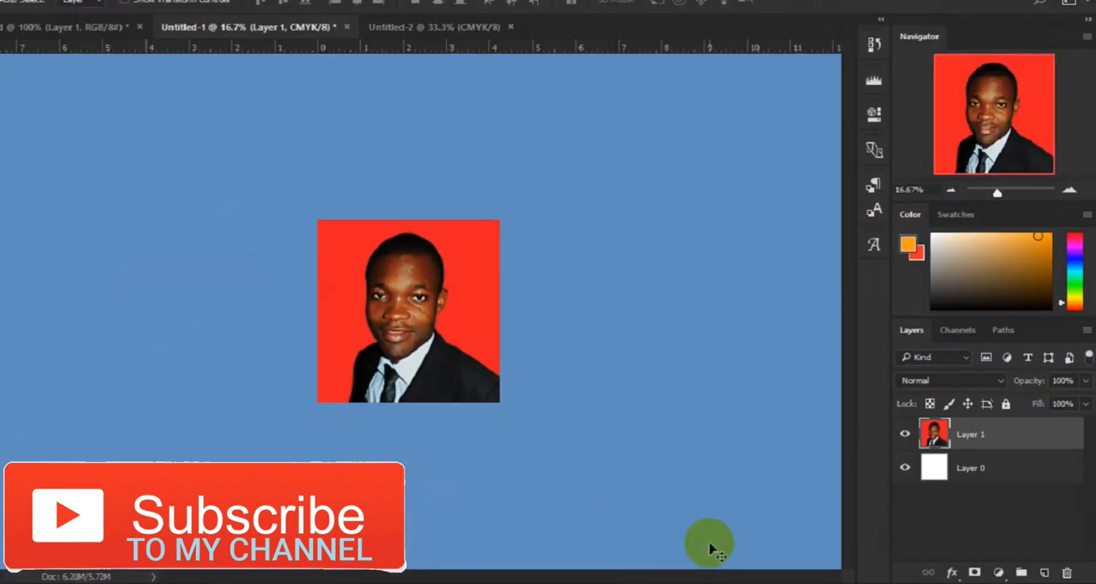
Bring the merged portrait into the Untitled-2 document and scale it proportionally to about 37%.
{"action": "left_click_drag", "start_coordinate": [468, 378], "coordinate": [334, 291]}
{"action": "key", "text": "ctrl+t"}
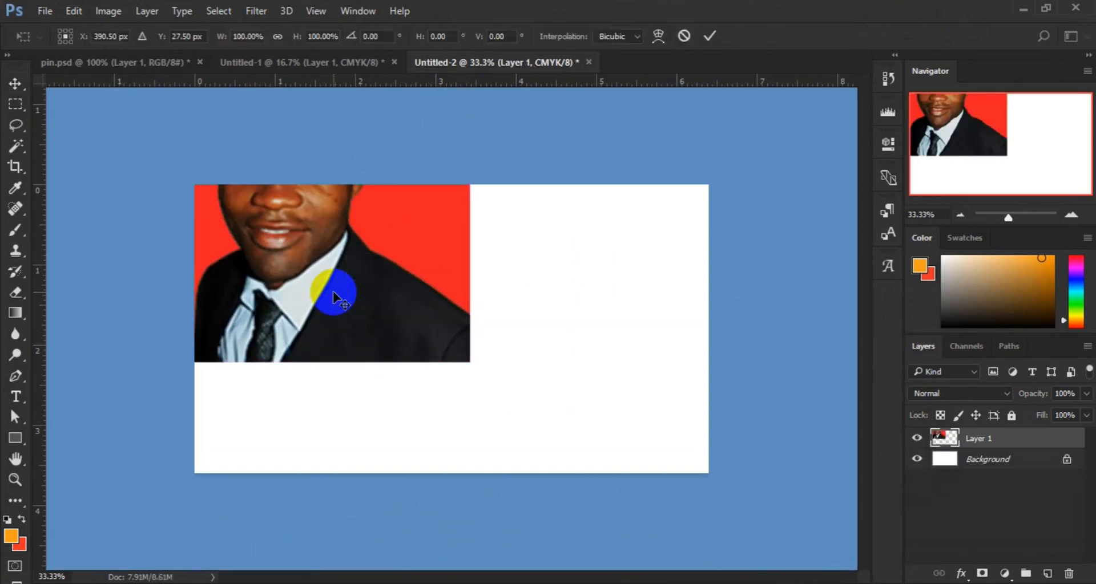
{"action": "left_click_drag", "start_coordinate": [465, 366], "coordinate": [362, 259]}
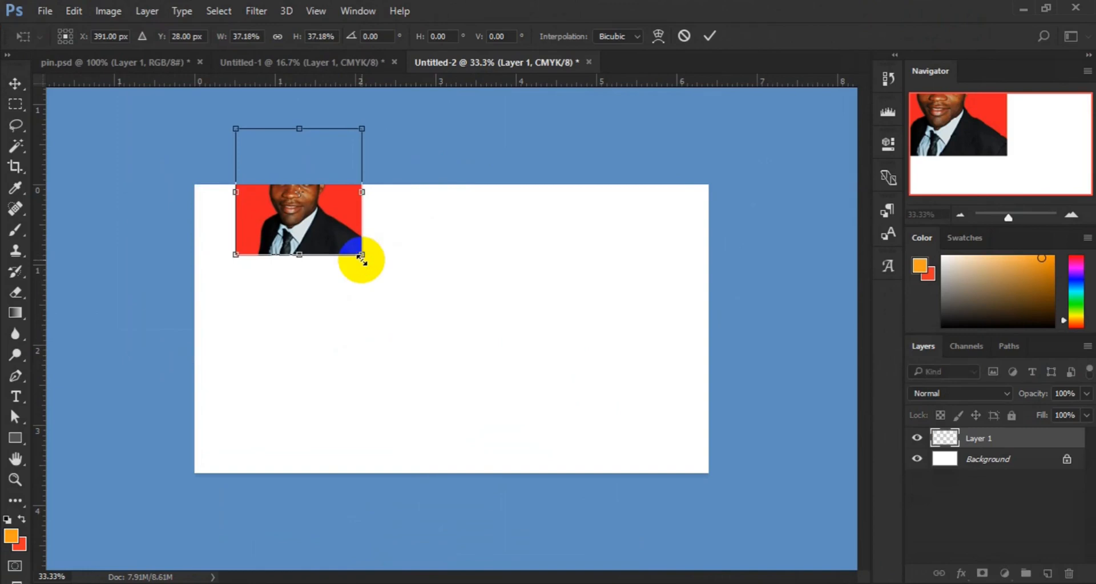
{"action": "key", "text": "Return"}
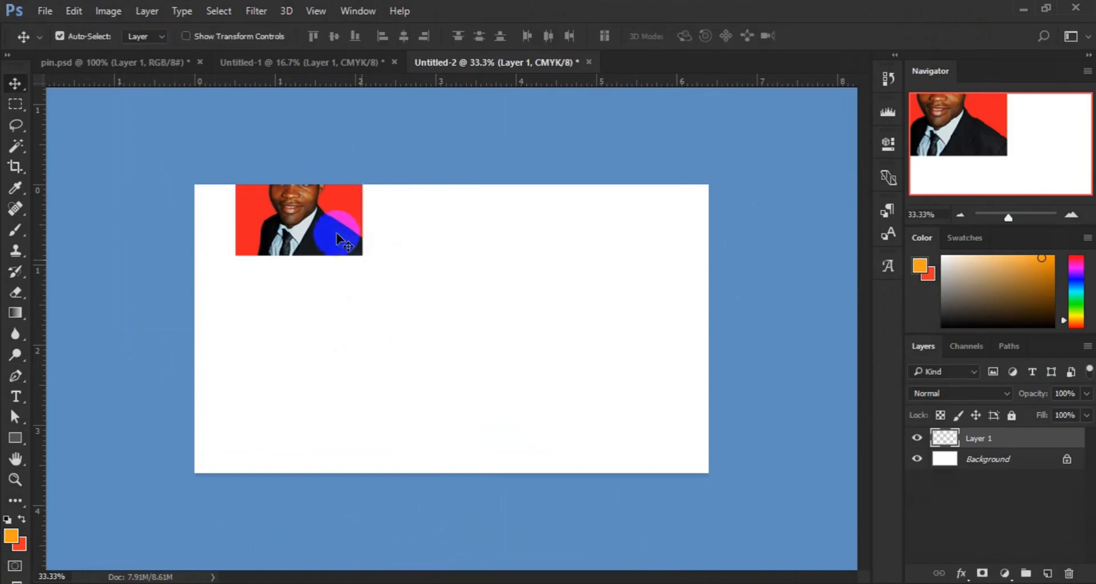
Place the portrait in the canvas's upper-left corner and duplicate it three times in an evenly spaced horizontal row.
{"action": "left_click_drag", "start_coordinate": [329, 226], "coordinate": [298, 293]}
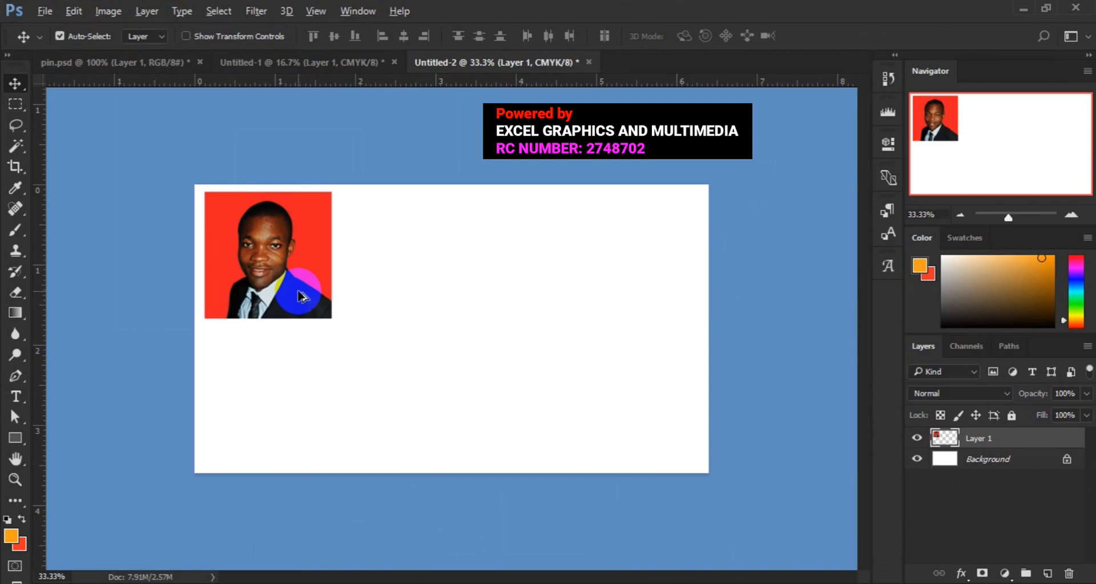
{"action": "left_click_drag", "start_coordinate": [301, 296], "coordinate": [702, 297]}
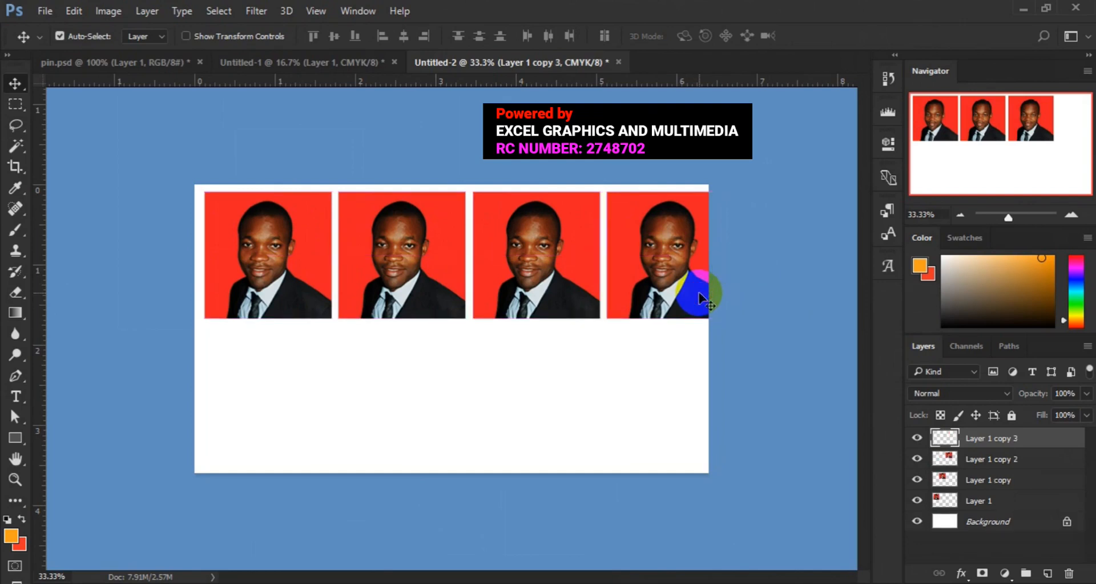
Select all four portrait layers and scale them together to about 90% so the row fits within the canvas.
{"action": "left_click", "coordinate": [1001, 508], "text": "shift"}
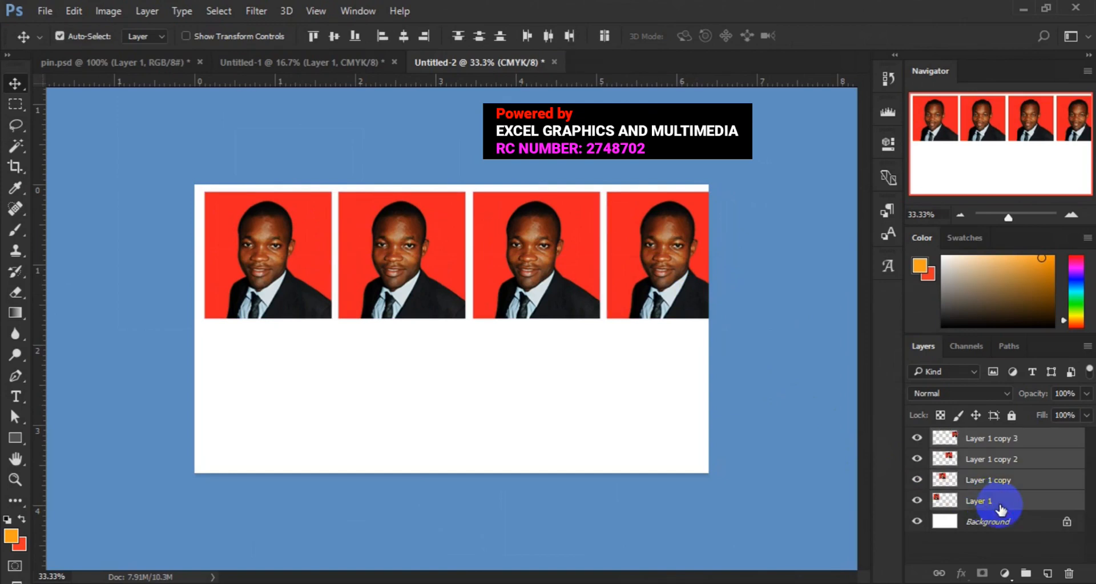
{"action": "key", "text": "ctrl+t"}
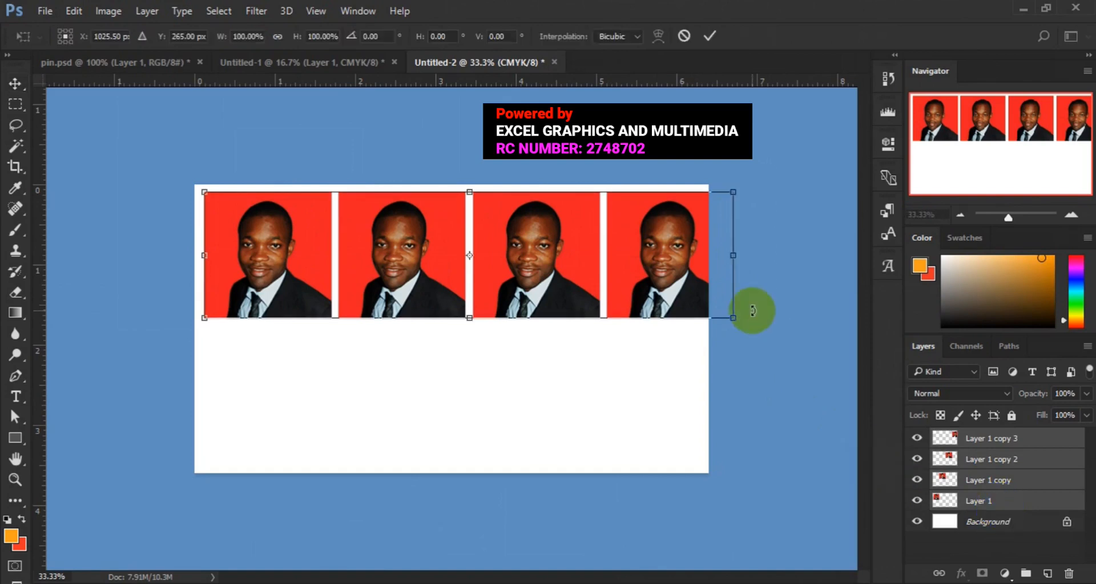
{"action": "left_click_drag", "start_coordinate": [736, 317], "coordinate": [712, 310]}
{"action": "left_click_drag", "start_coordinate": [711, 308], "coordinate": [713, 311]}
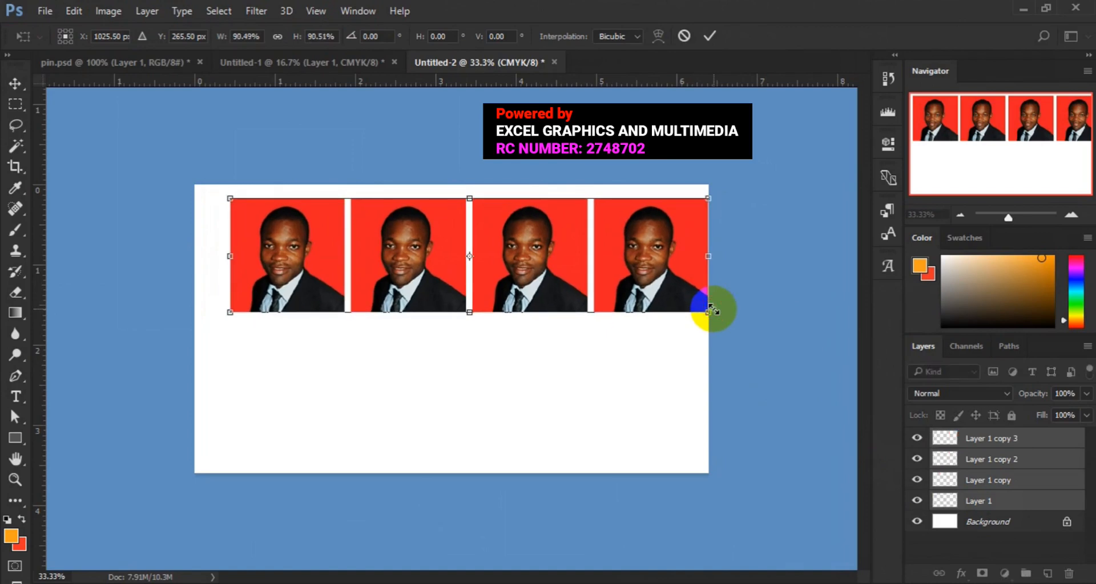
{"action": "left_click", "coordinate": [709, 36]}
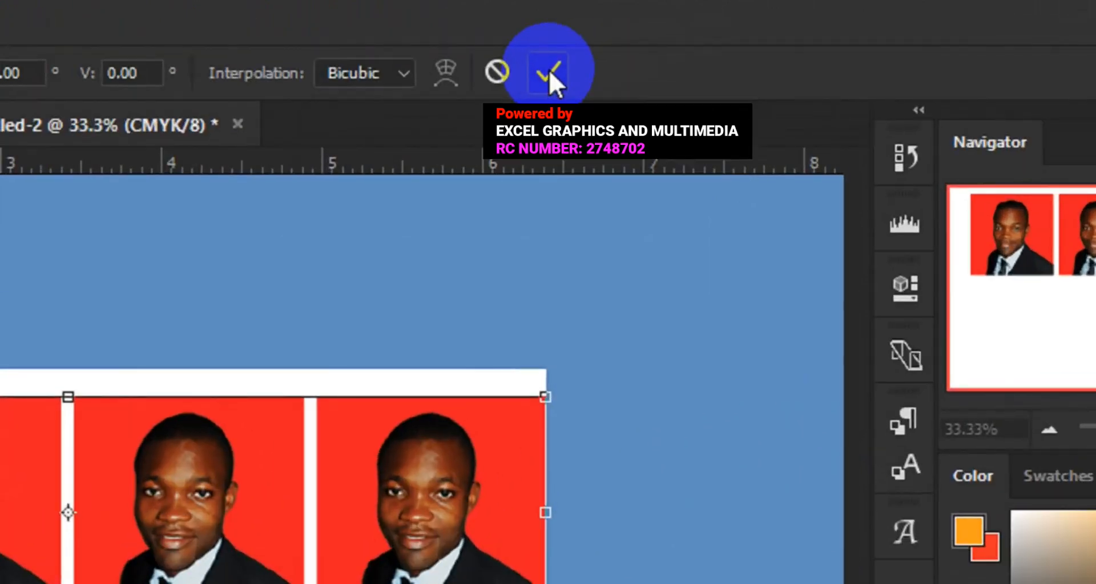
{"action": "left_click", "coordinate": [549, 70]}
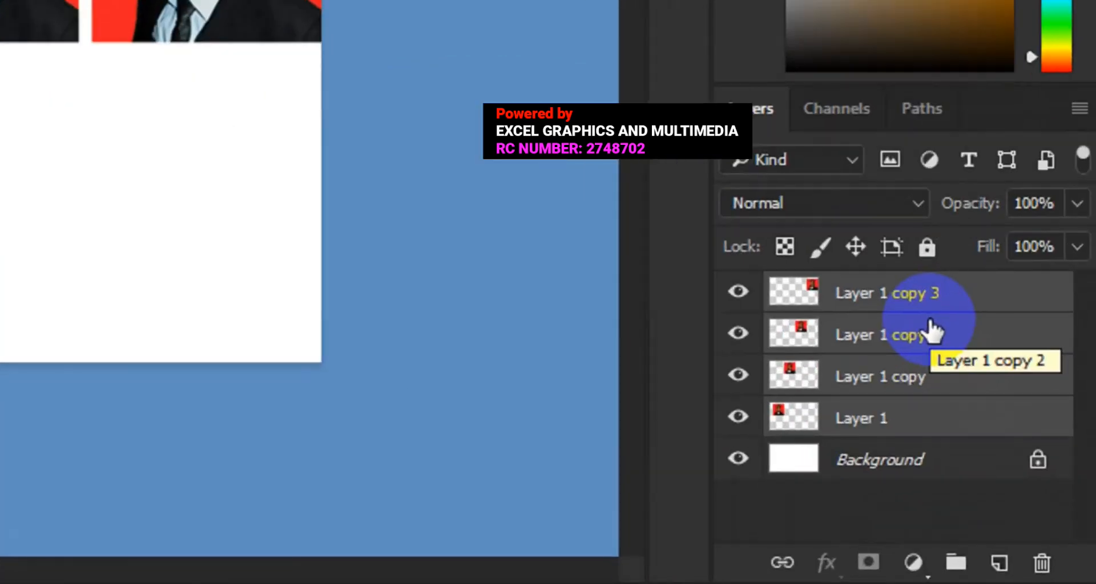
Group the four portrait layers into a single layer group.
{"action": "right_click", "coordinate": [1013, 456]}
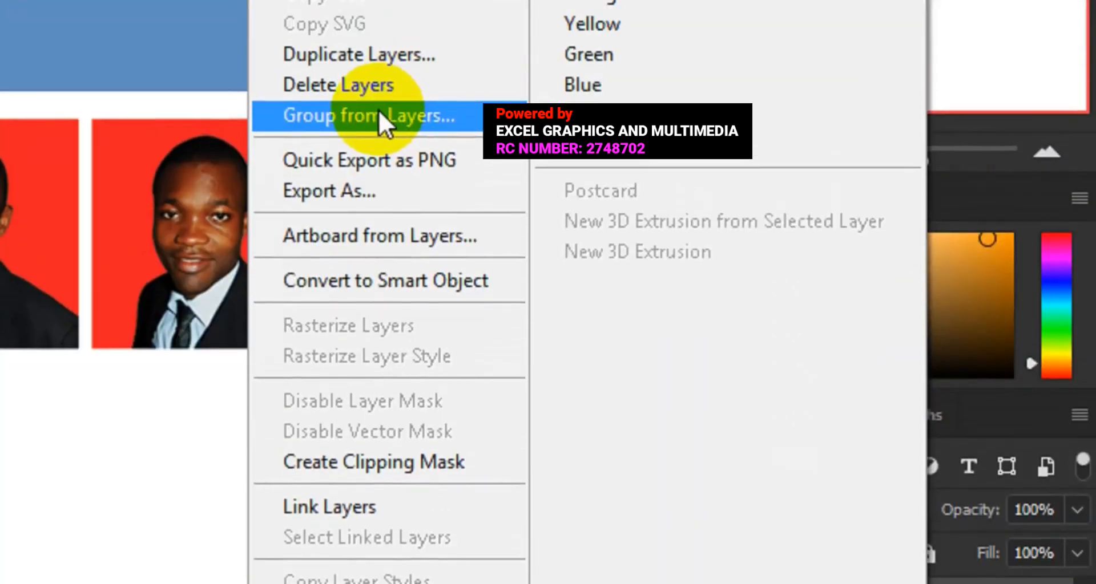
{"action": "left_click", "coordinate": [377, 114]}
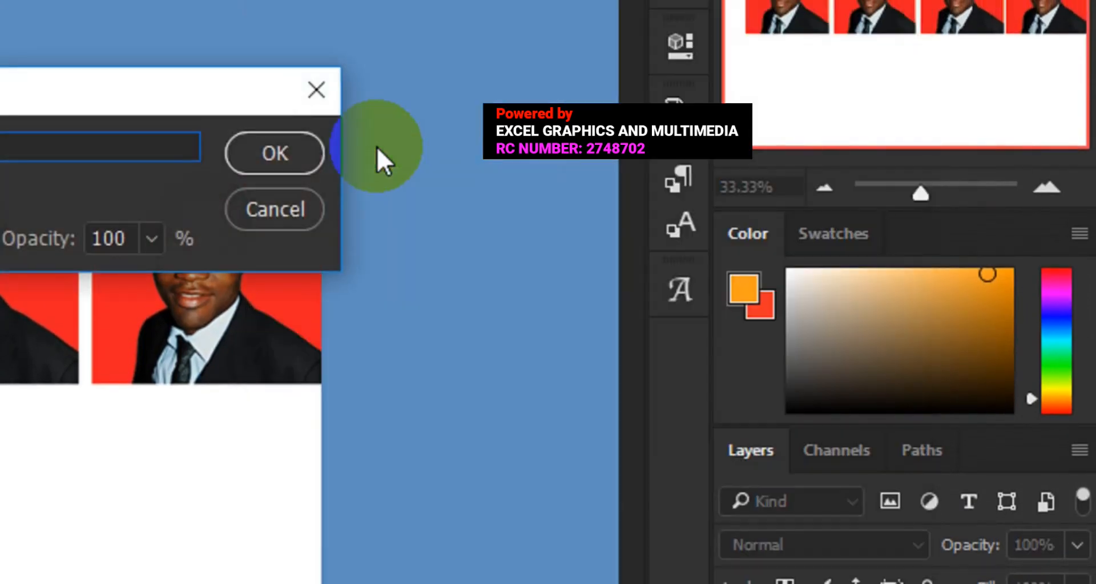
{"action": "left_click", "coordinate": [268, 153]}
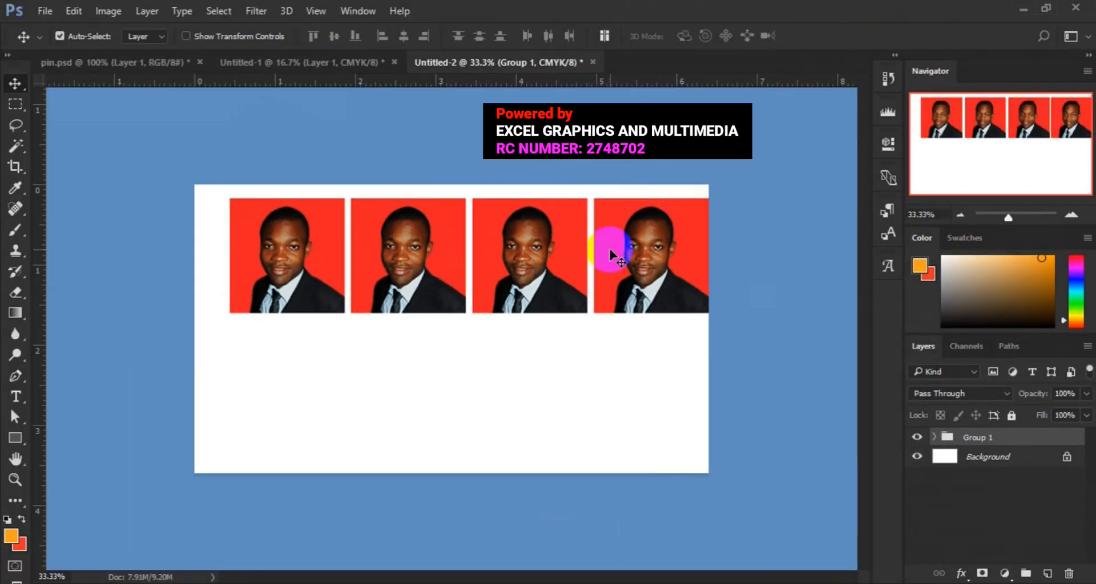
Center the grouped portrait row horizontally against the whole canvas and clear the selection.
{"action": "key", "text": "ctrl+a"}
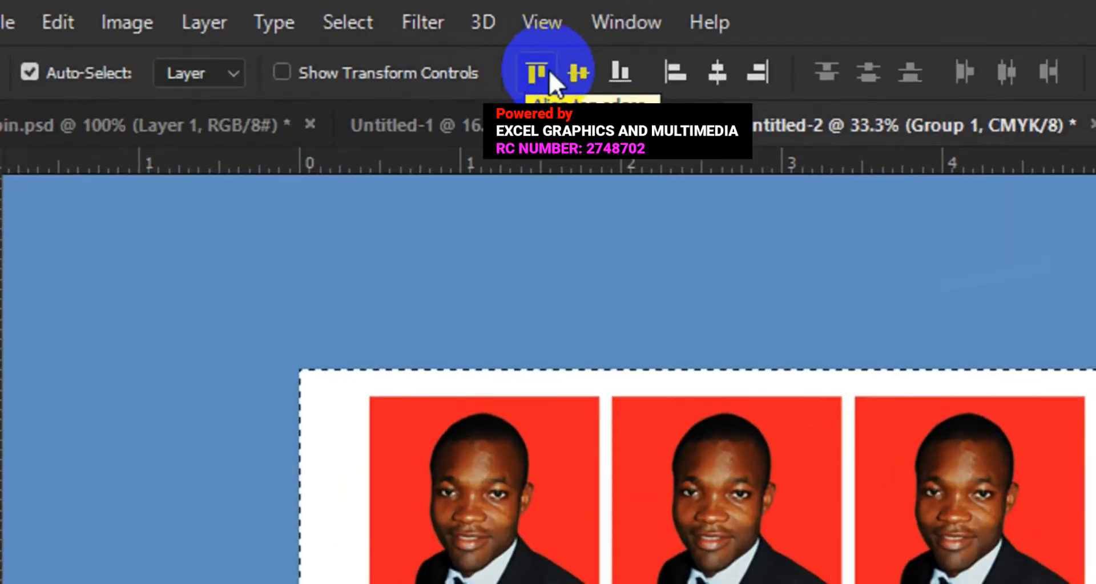
{"action": "left_click", "coordinate": [578, 72]}
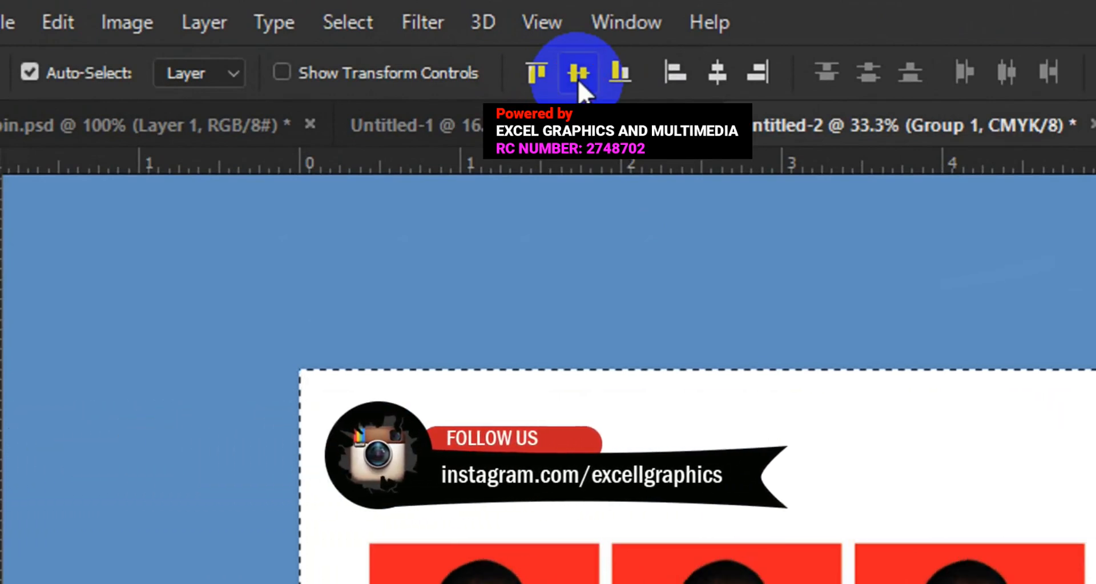
{"action": "key", "text": "ctrl+z"}
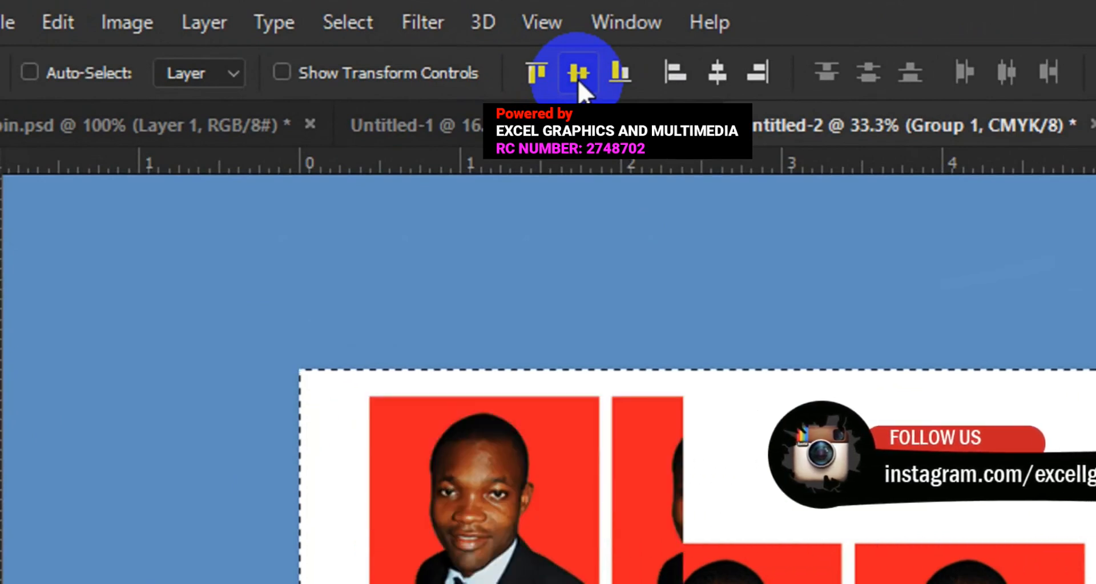
{"action": "left_click", "coordinate": [707, 85]}
{"action": "left_click", "coordinate": [710, 87]}
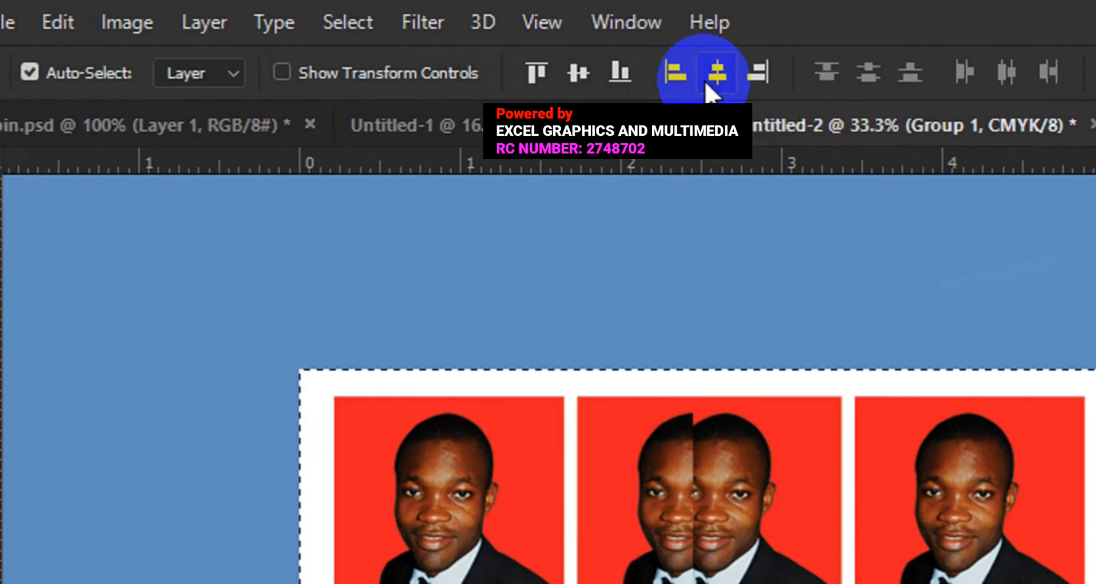
{"action": "left_click", "coordinate": [331, 28]}
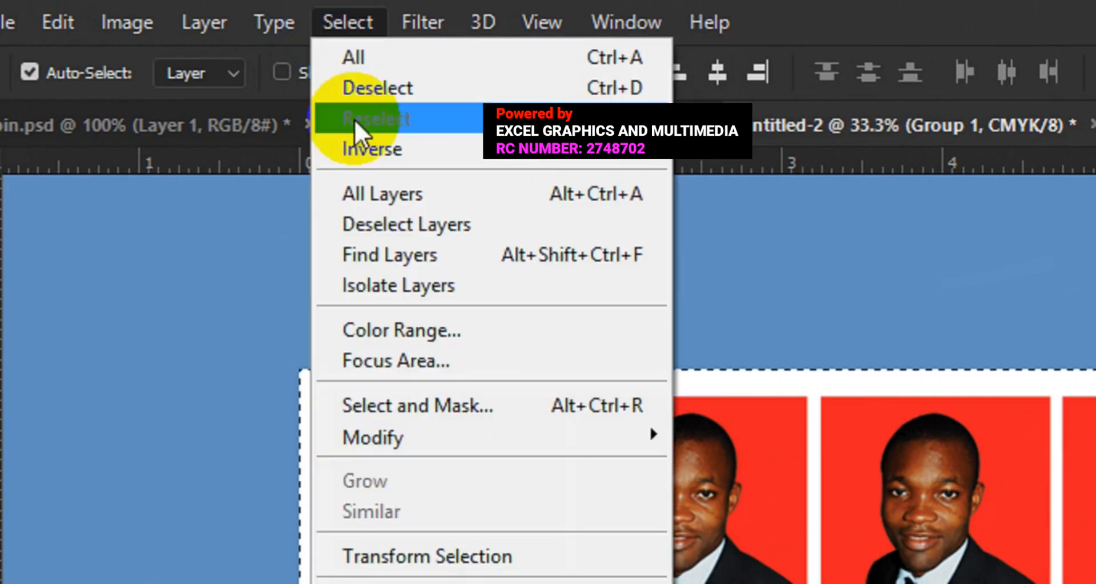
{"action": "left_click", "coordinate": [364, 88]}
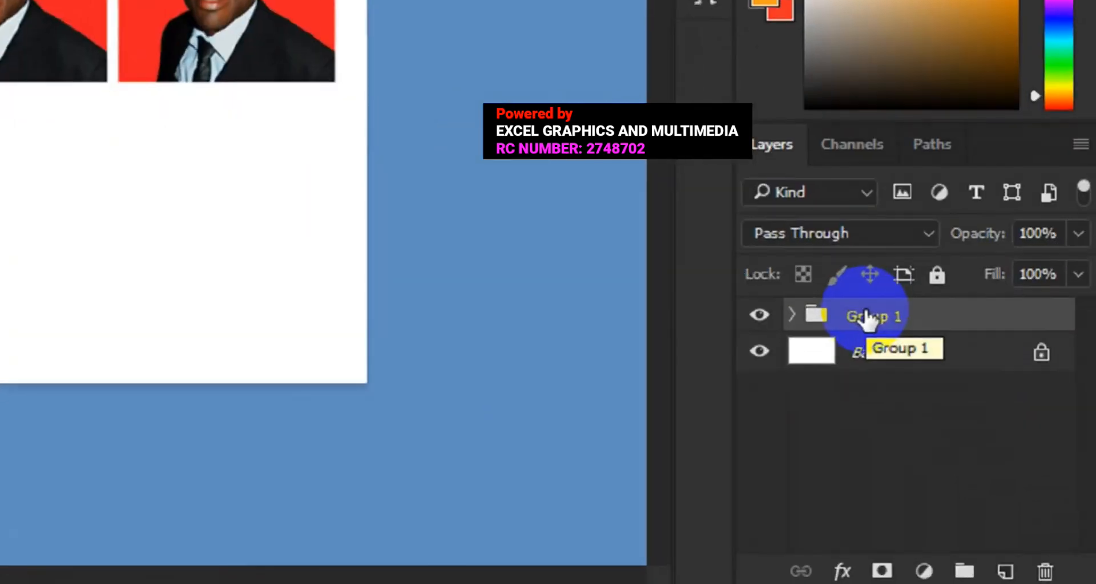
Duplicate Group 1 under the name passport and place the copy as a second portrait row directly below the first.
{"action": "right_click", "coordinate": [974, 438]}
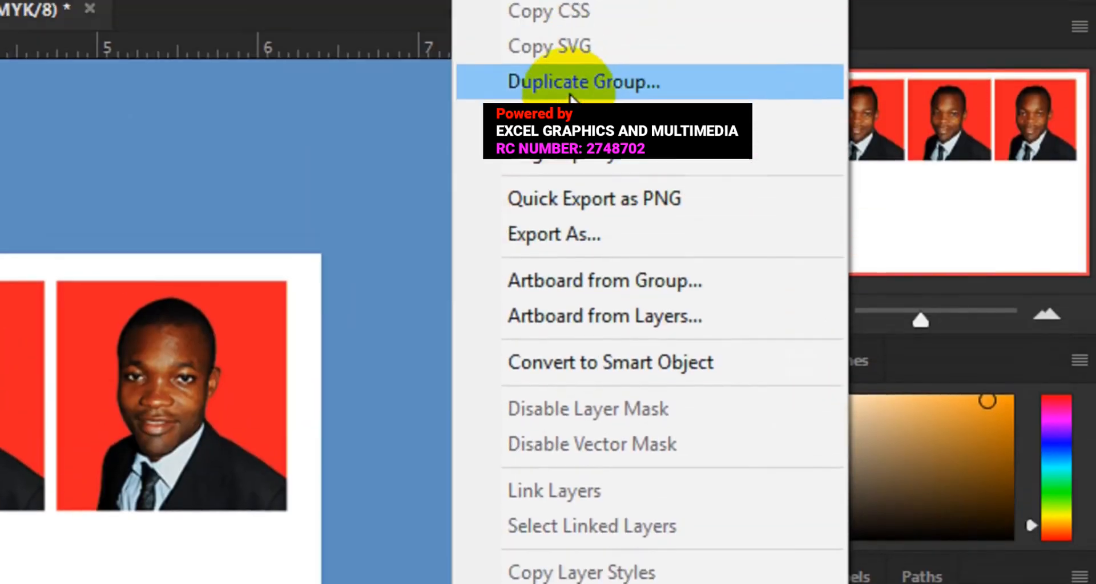
{"action": "left_click", "coordinate": [571, 89]}
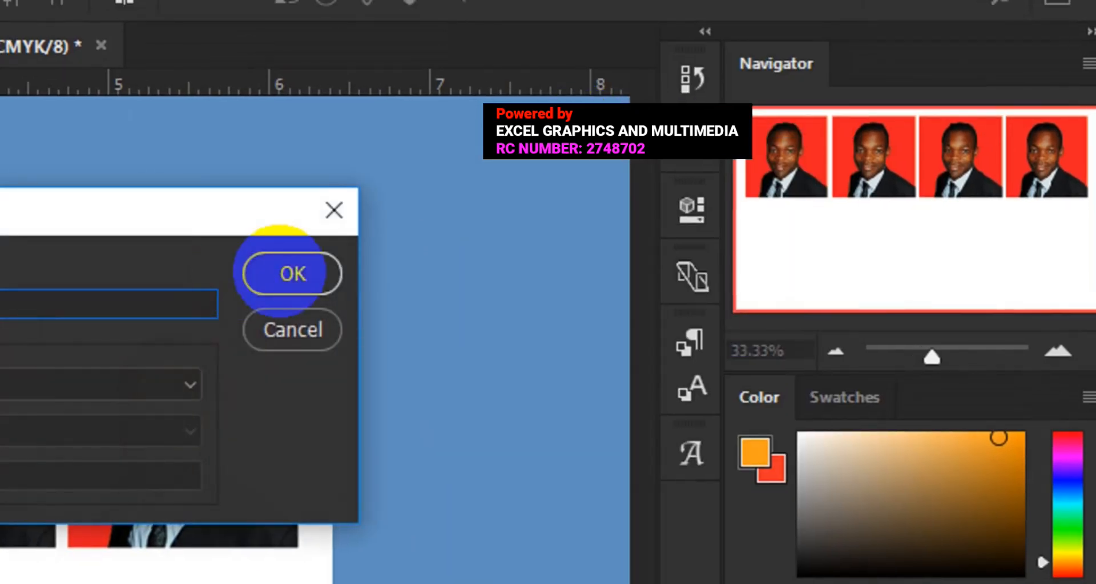
{"action": "left_click", "coordinate": [283, 276]}
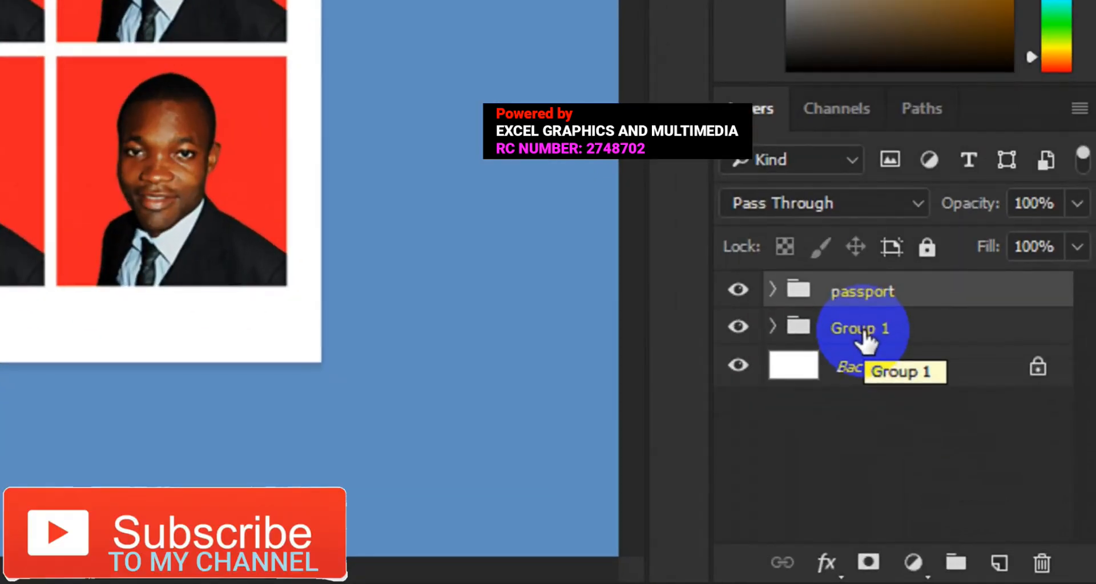
Group the passport and Group 1 rows together, center them horizontally and vertically on the canvas, and clear the selection.
{"action": "left_click", "coordinate": [863, 330], "text": "shift"}
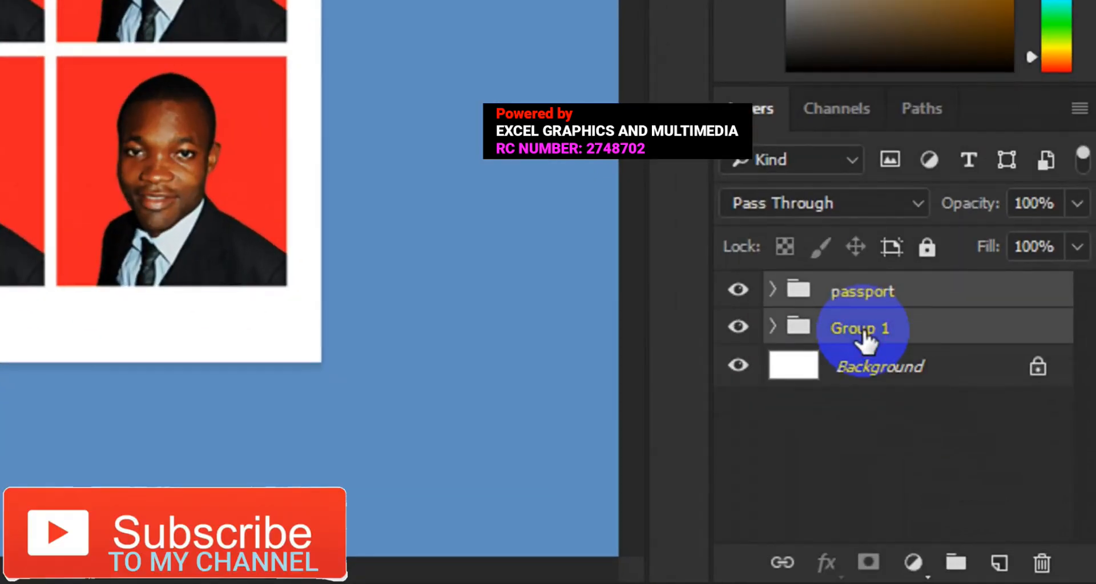
{"action": "key", "text": "ctrl+g"}
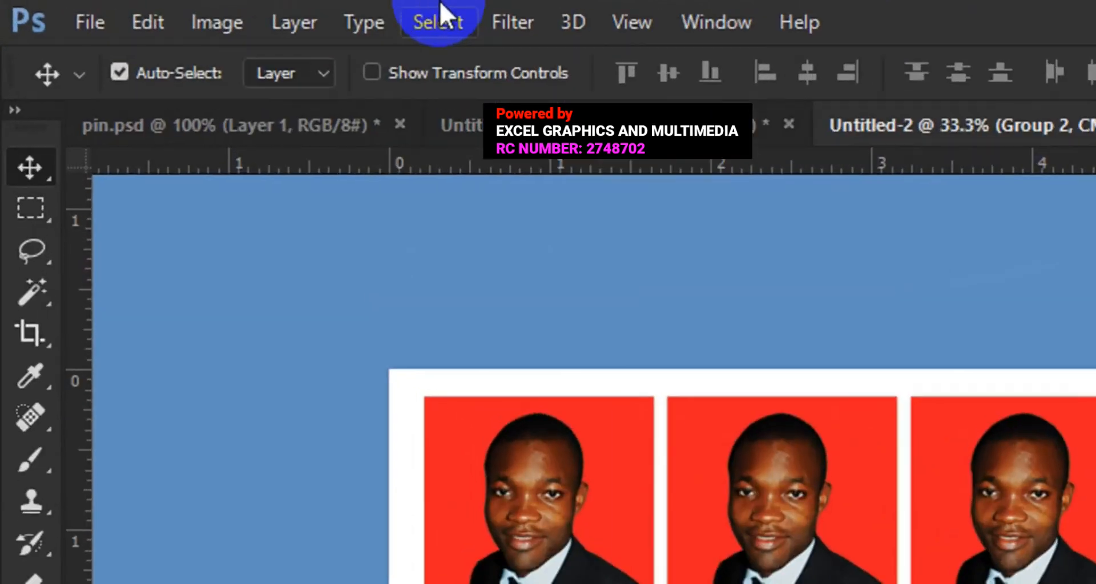
{"action": "left_click", "coordinate": [220, 9]}
{"action": "left_click", "coordinate": [451, 63]}
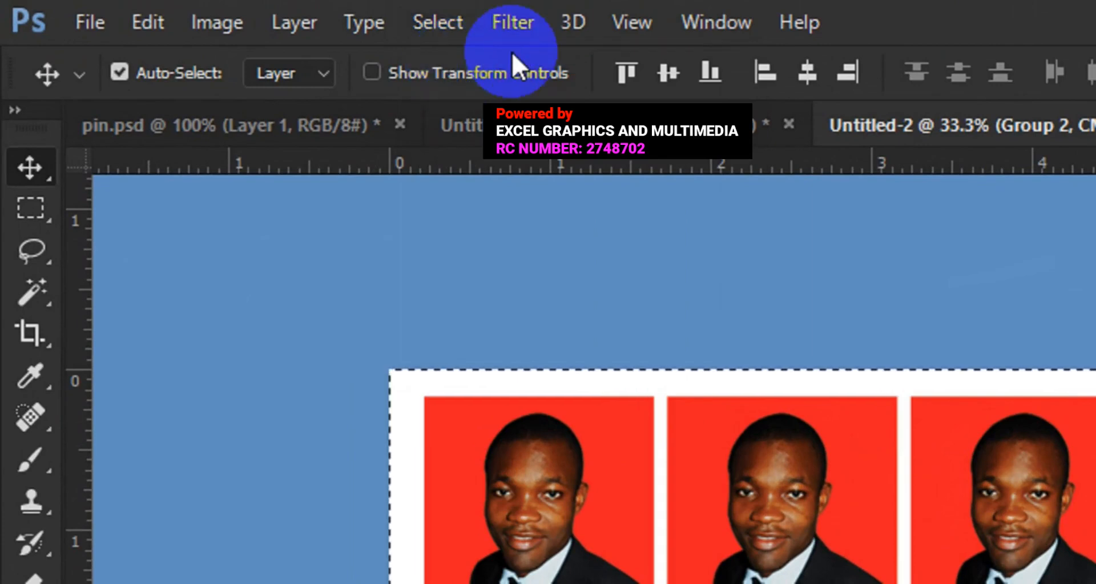
{"action": "left_click", "coordinate": [794, 87]}
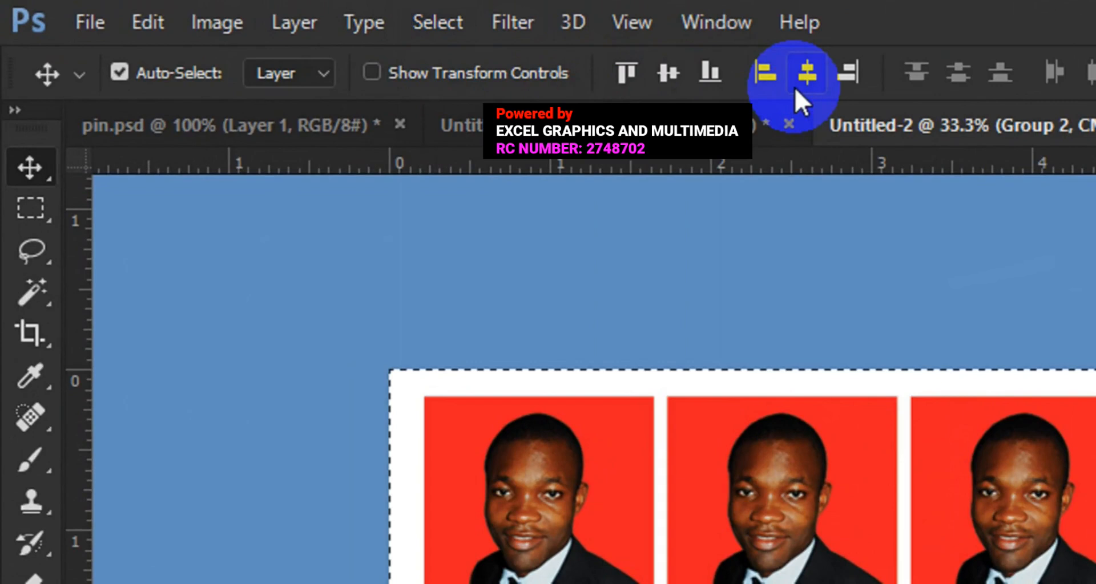
{"action": "left_click", "coordinate": [675, 84]}
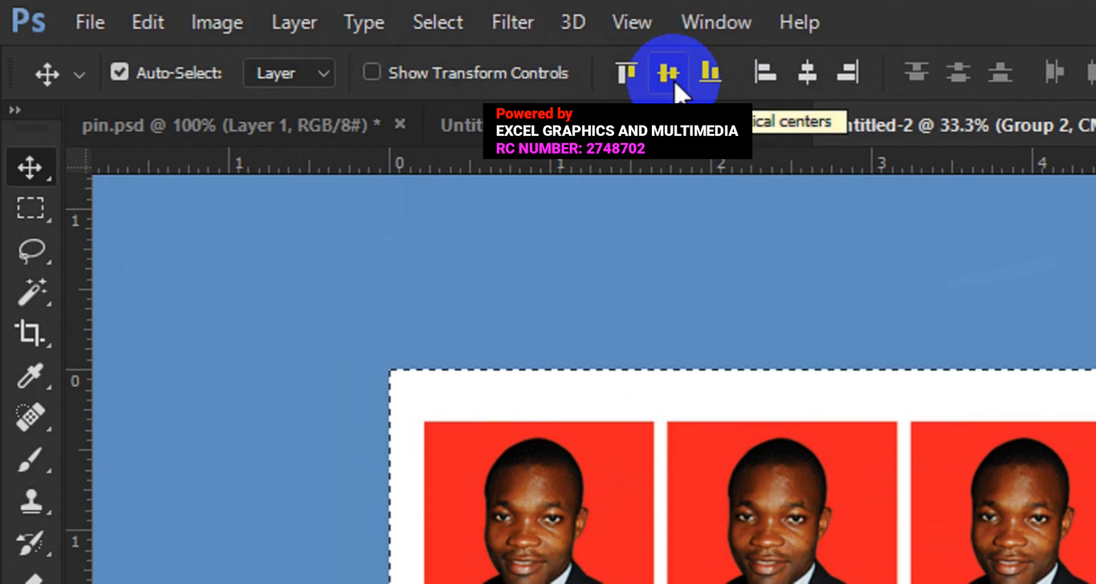
{"action": "left_click", "coordinate": [445, 26]}
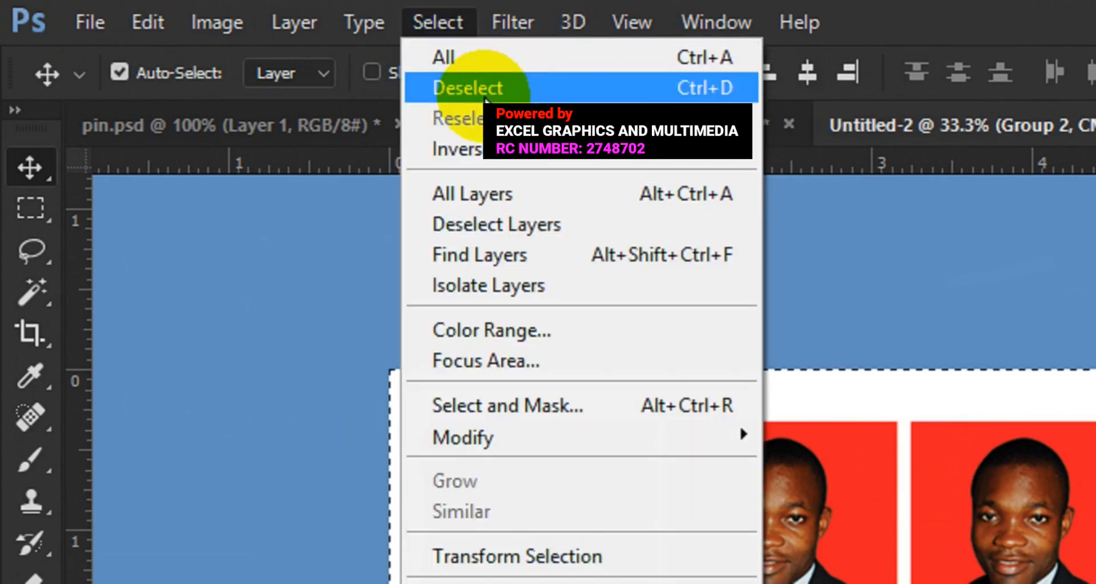
{"action": "left_click", "coordinate": [478, 101]}
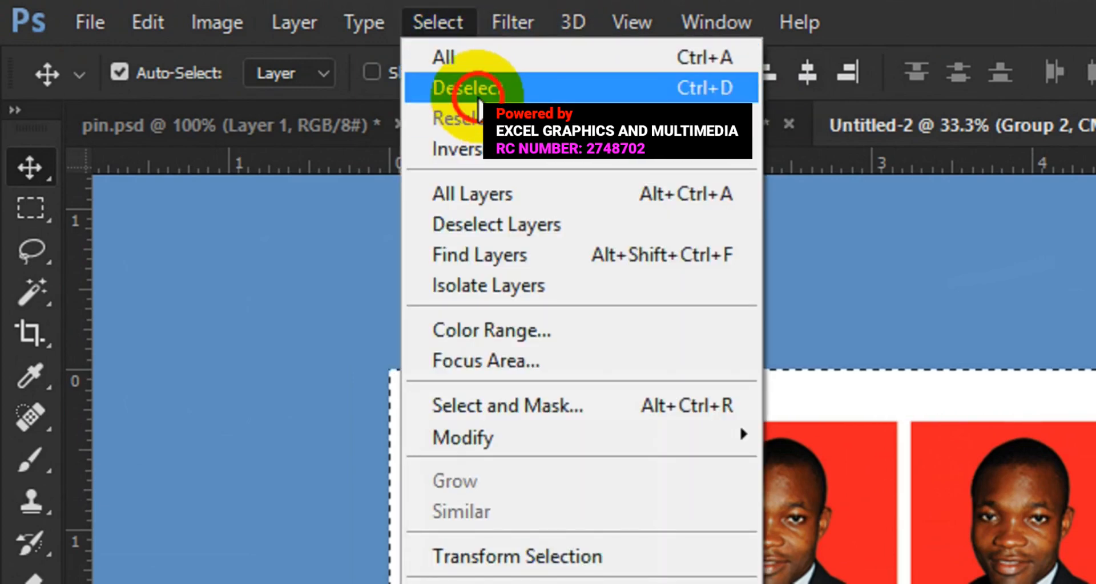